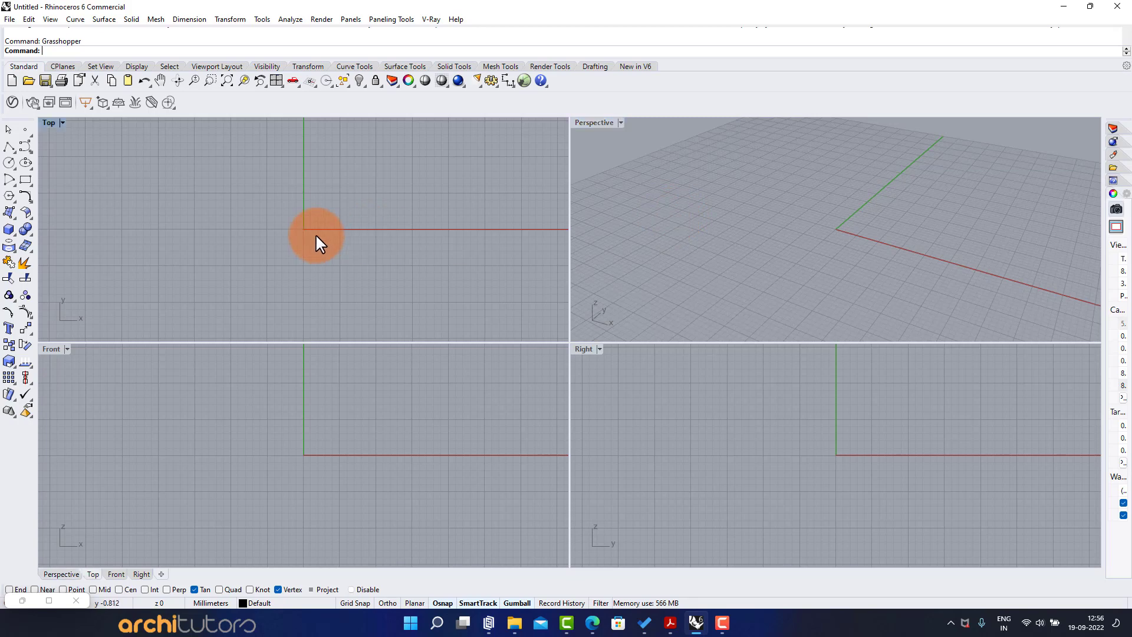
- With grid snapping on, draw a square plane surface about 70 mm wide from the origin in the Top view
key("Return")
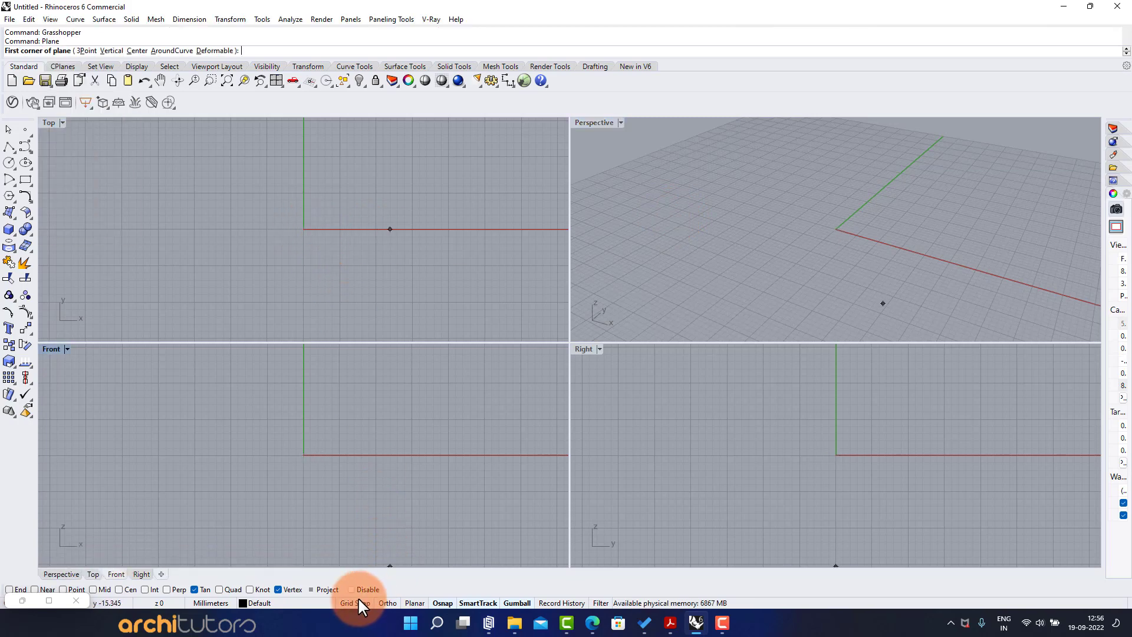
left_click(304, 229)
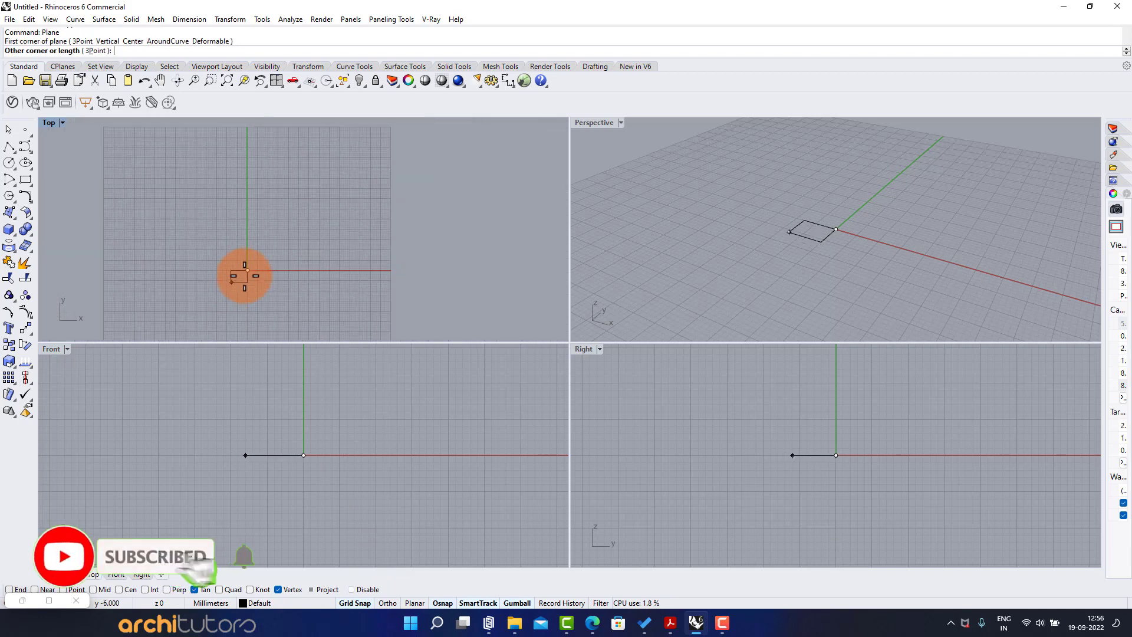
left_click(374, 130)
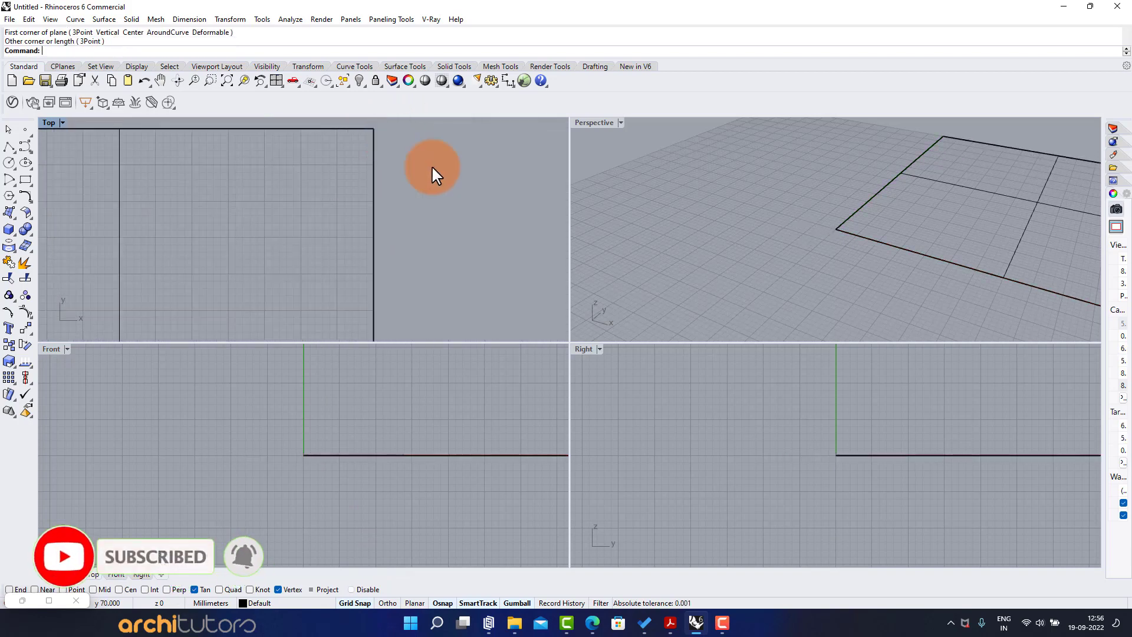
- Move the plane 35 mm down and 35 mm toward negative X in the Top view so it is centred on the origin
scroll(431, 166, "down", 3)
scroll(350, 236, "up", 3)
left_click(355, 194)
scroll(437, 180, "down", 6)
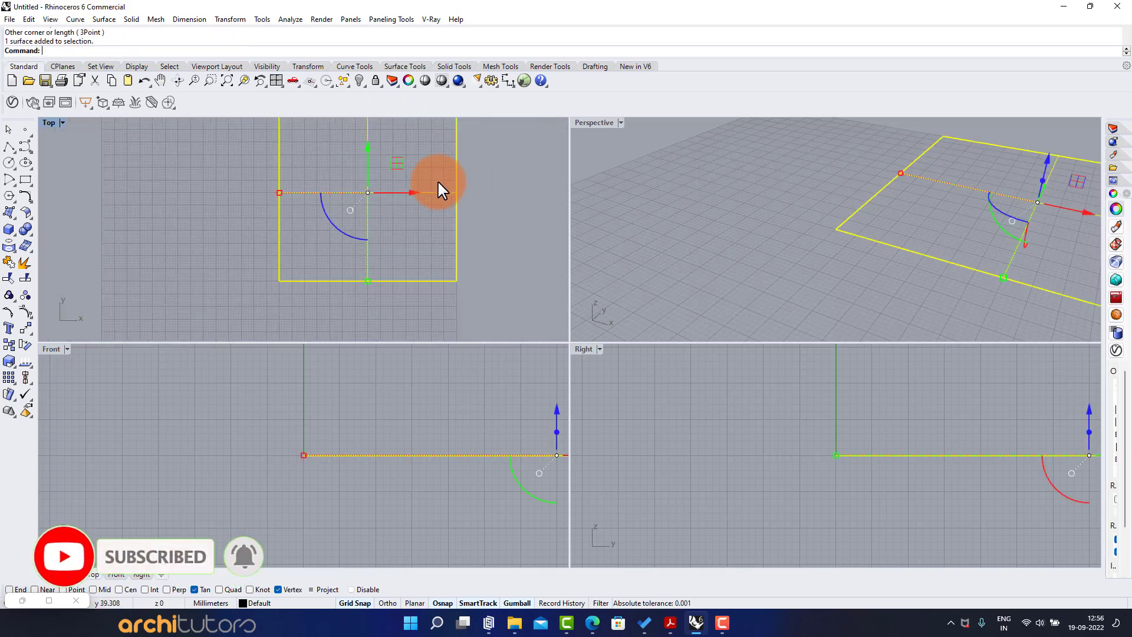
scroll(391, 187, "up", 4)
left_click_drag(392, 143, 397, 230)
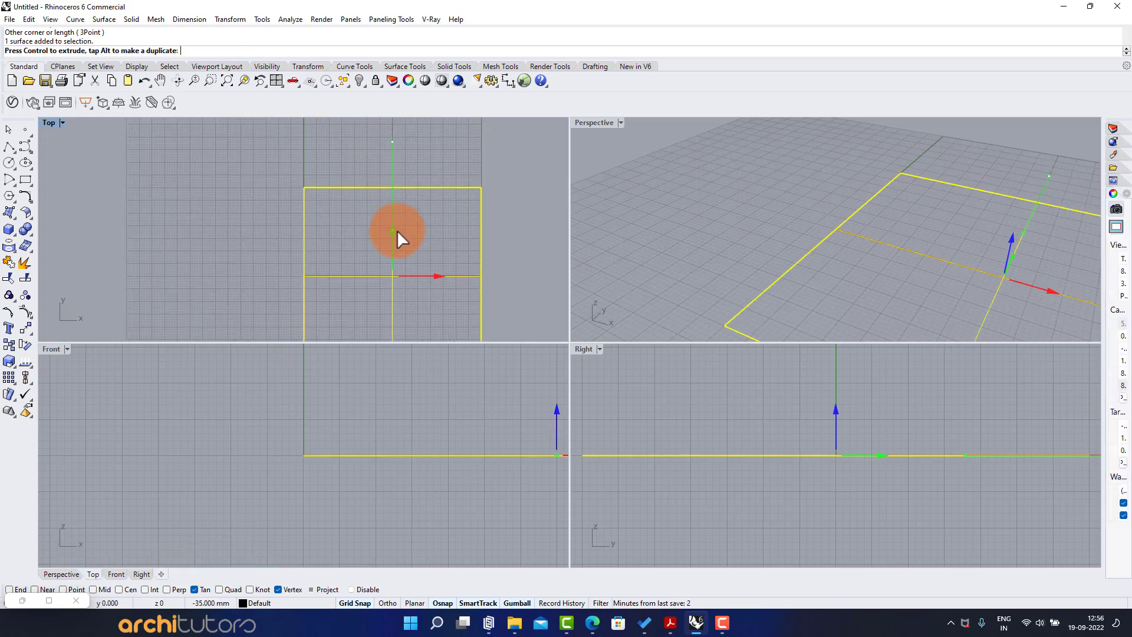
left_click_drag(441, 264, 352, 273)
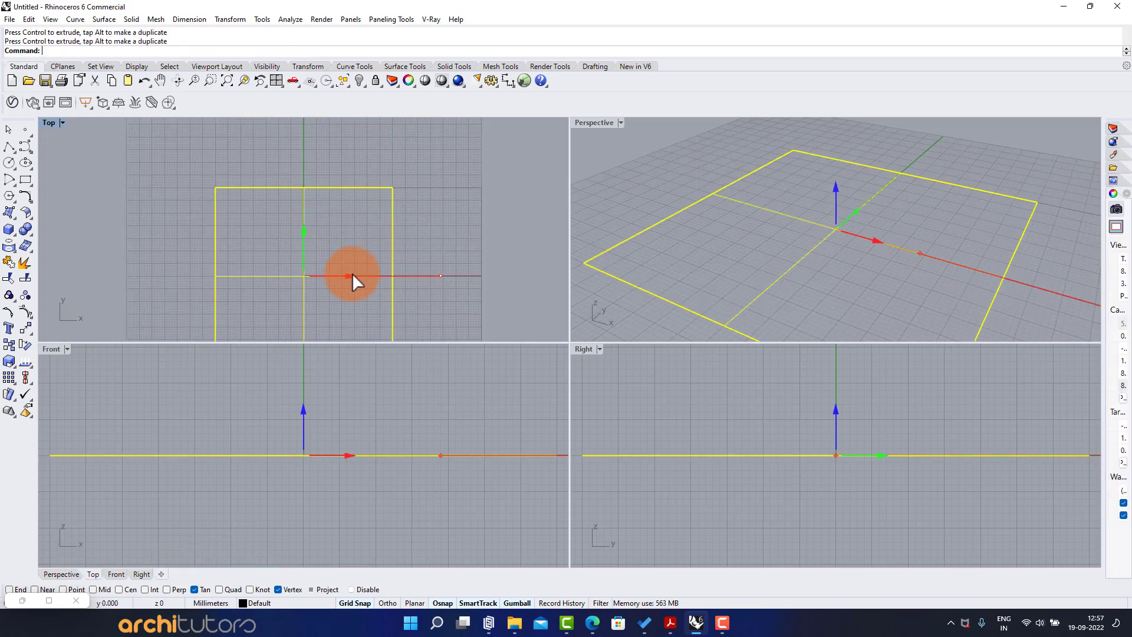
scroll(348, 275, "up", 8)
right_click_drag(271, 282, 310, 232)
scroll(313, 229, "down", 4)
key("Escape")
scroll(335, 193, "down", 4)
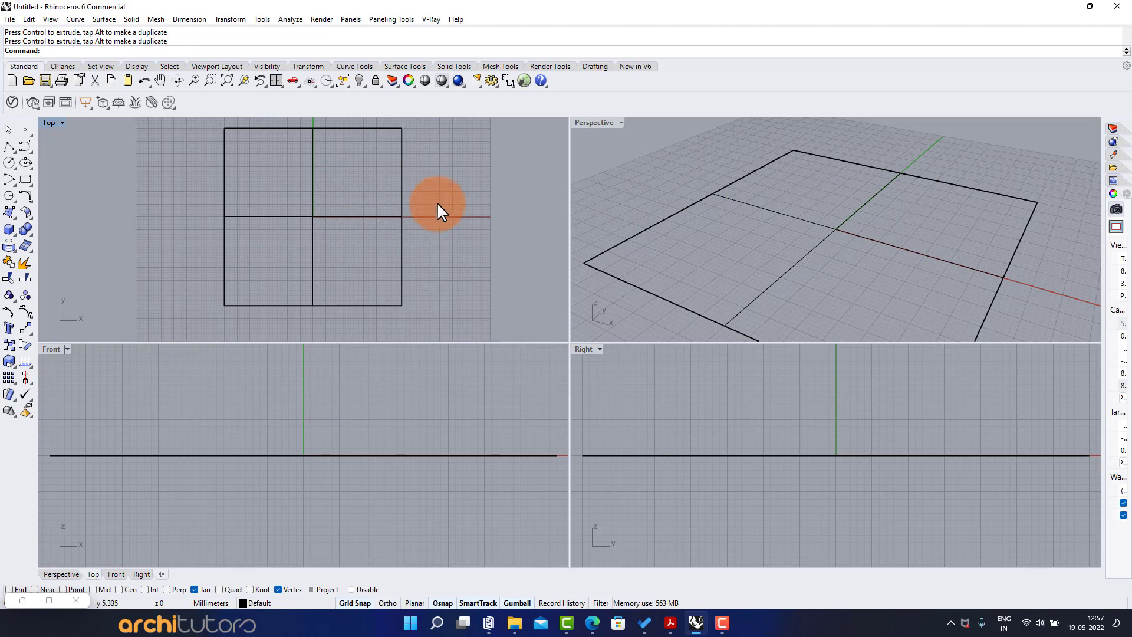
- Draw a degree-3 S-shaped control-point curve across the plane, from near its upper-left corner to its lower right edge
scroll(437, 202, "up", 4)
scroll(317, 193, "down", 4)
type("Curve")
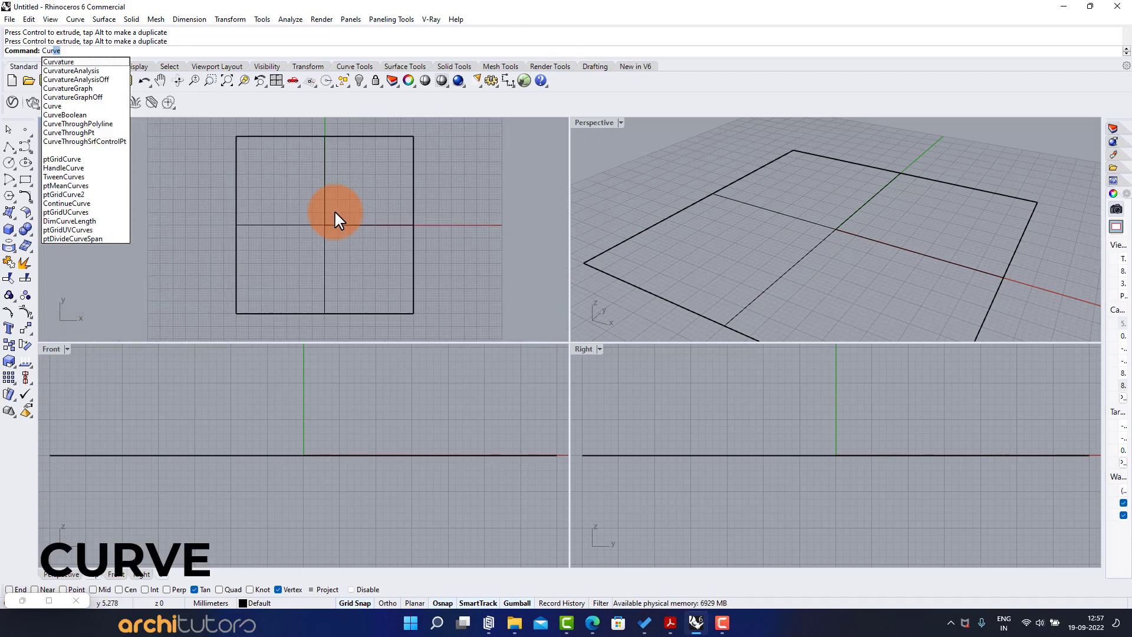
key("Return")
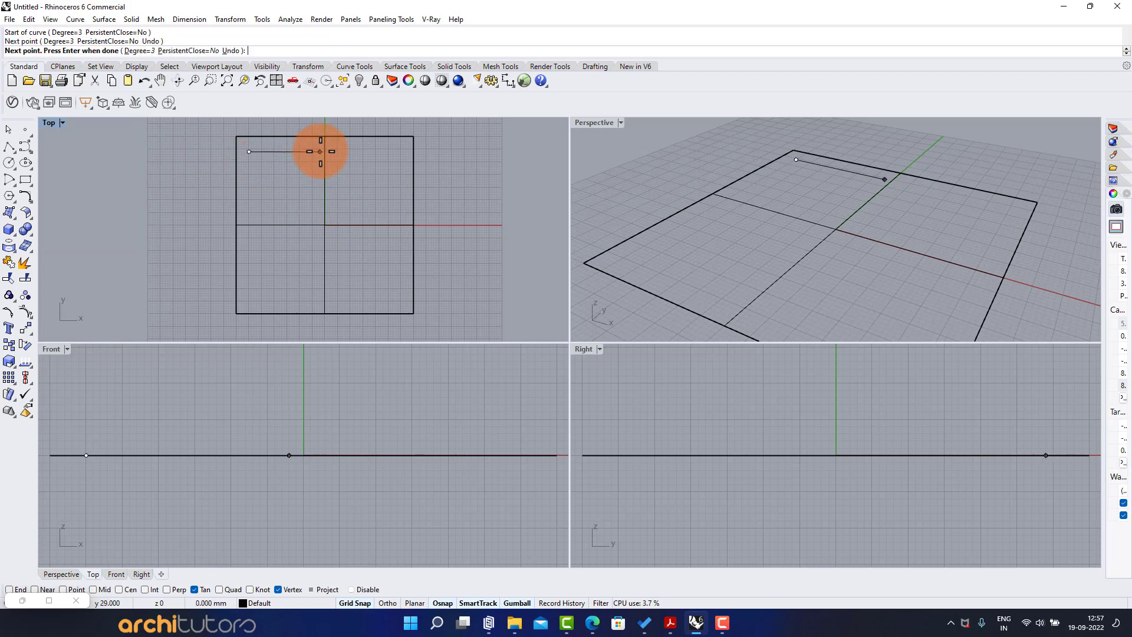
left_click(316, 282)
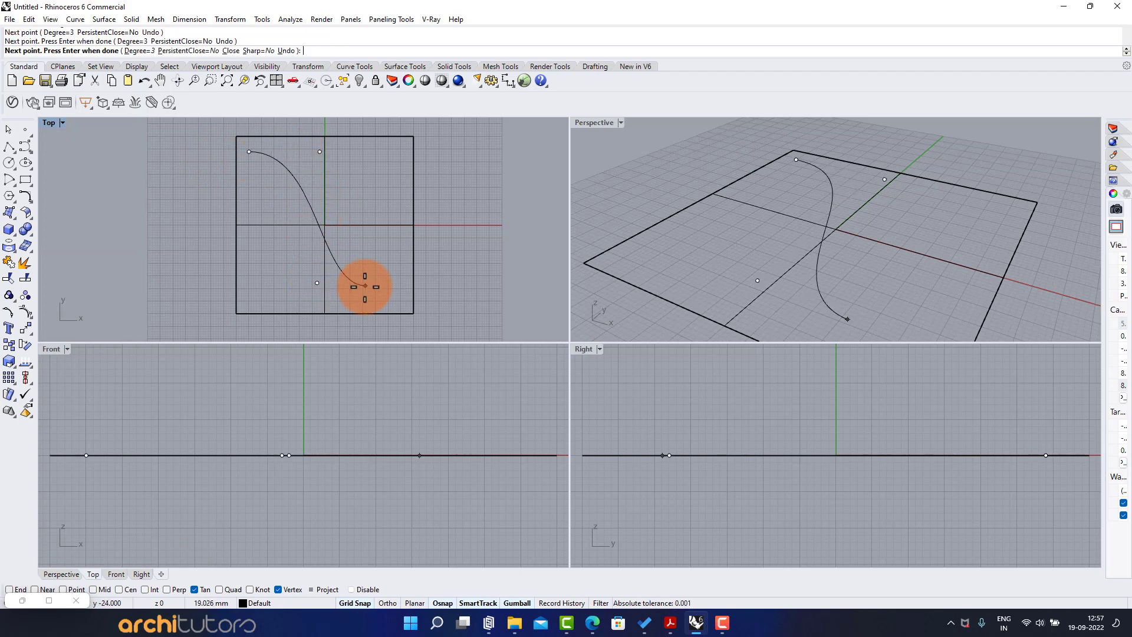
left_click(365, 288)
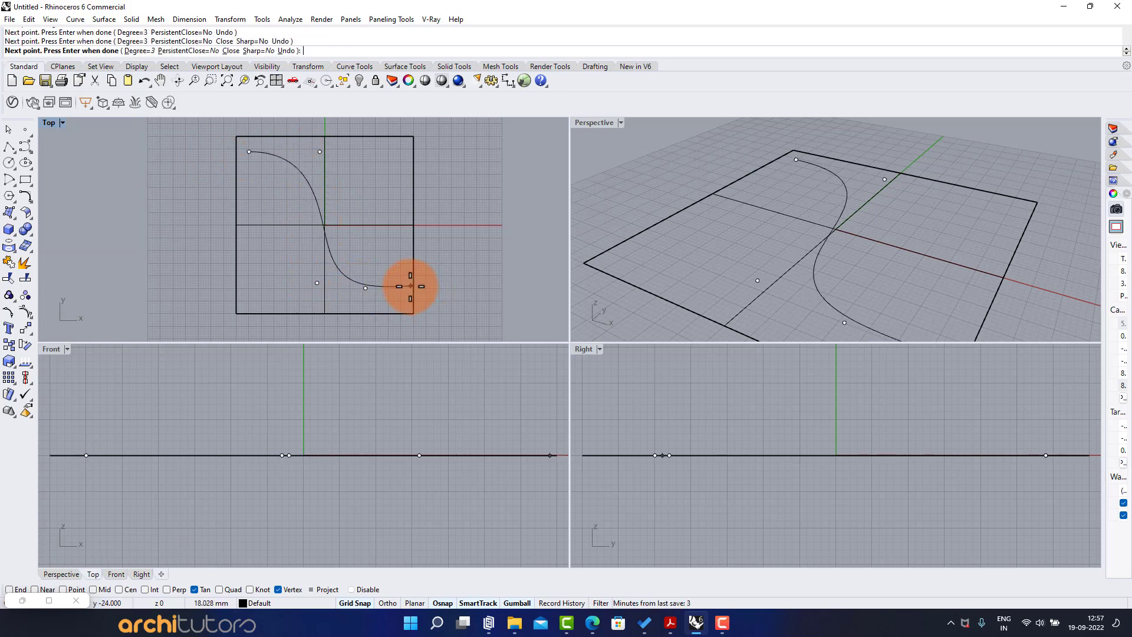
- Reshape the S-curve by shifting its second control point toward positive X and its third toward negative X
left_click(321, 208)
scroll(313, 151, "up", 4)
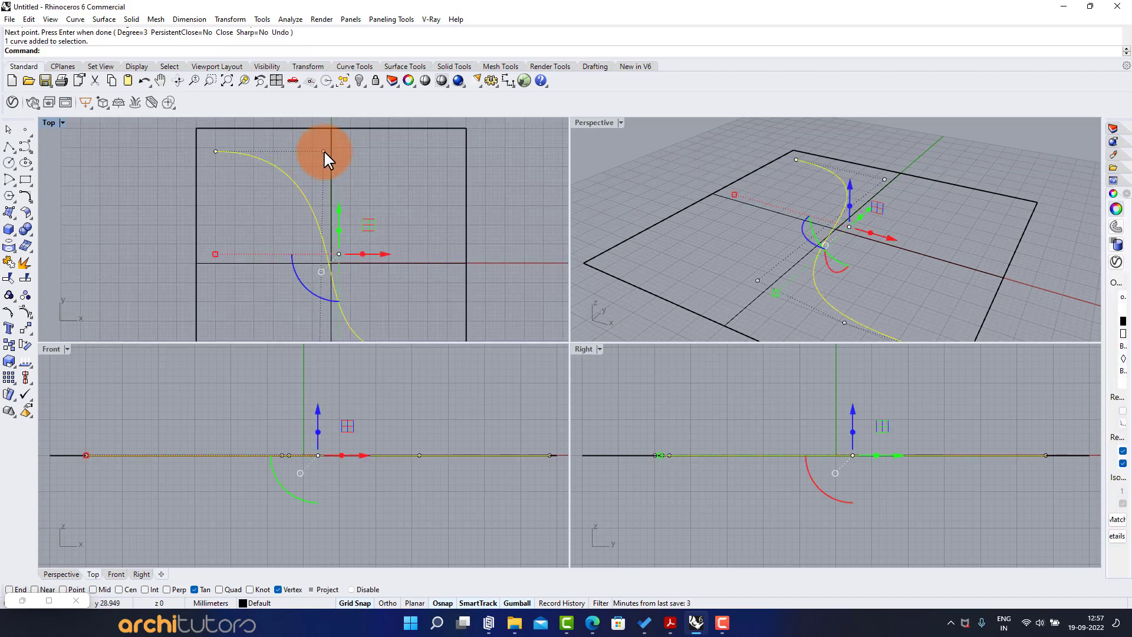
left_click(323, 151)
scroll(355, 156, "down", 2)
left_click_drag(358, 156, 380, 158)
left_click(326, 317)
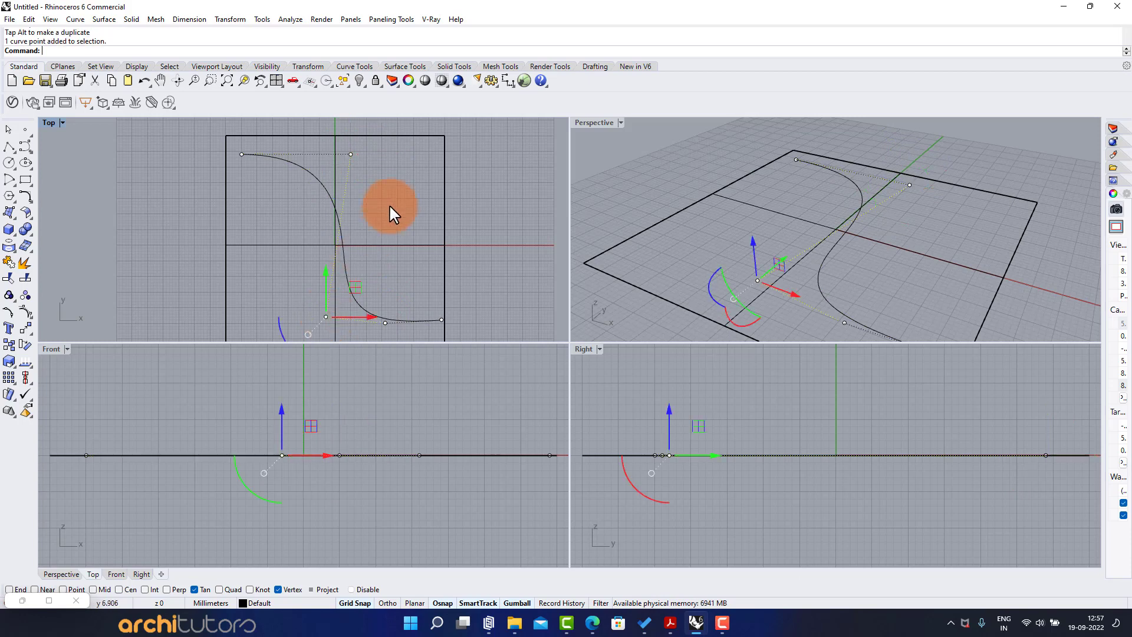
left_click_drag(366, 313, 351, 313)
key("Escape")
scroll(432, 227, "down", 2)
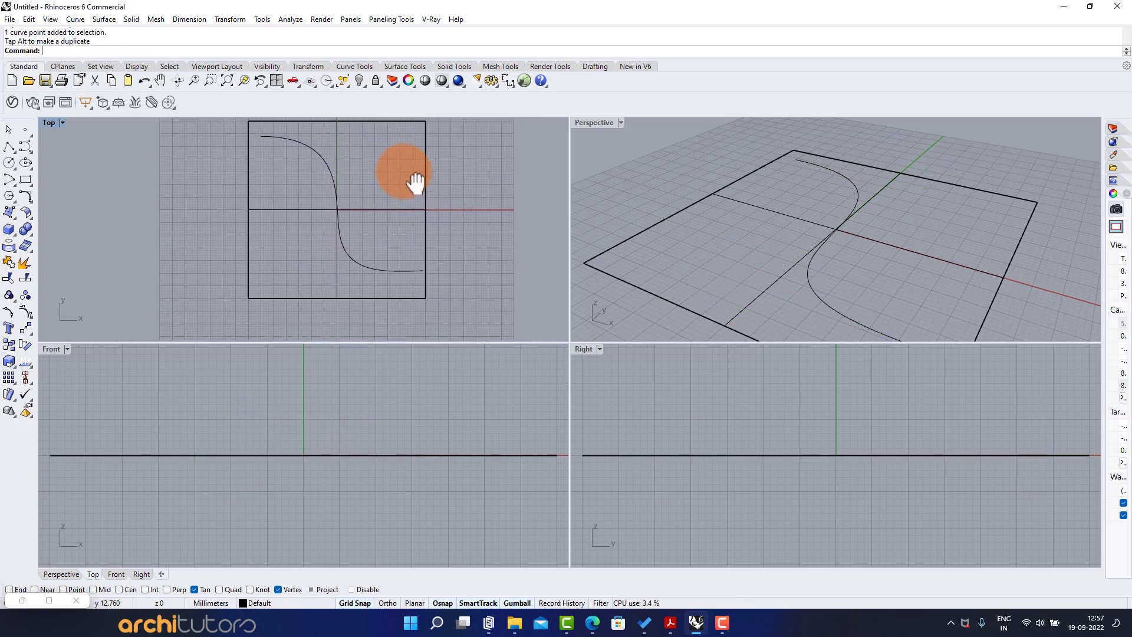
- Maximize the Perspective view and open Grasshopper in a narrowed window beside the plane and curve
double_click(602, 124)
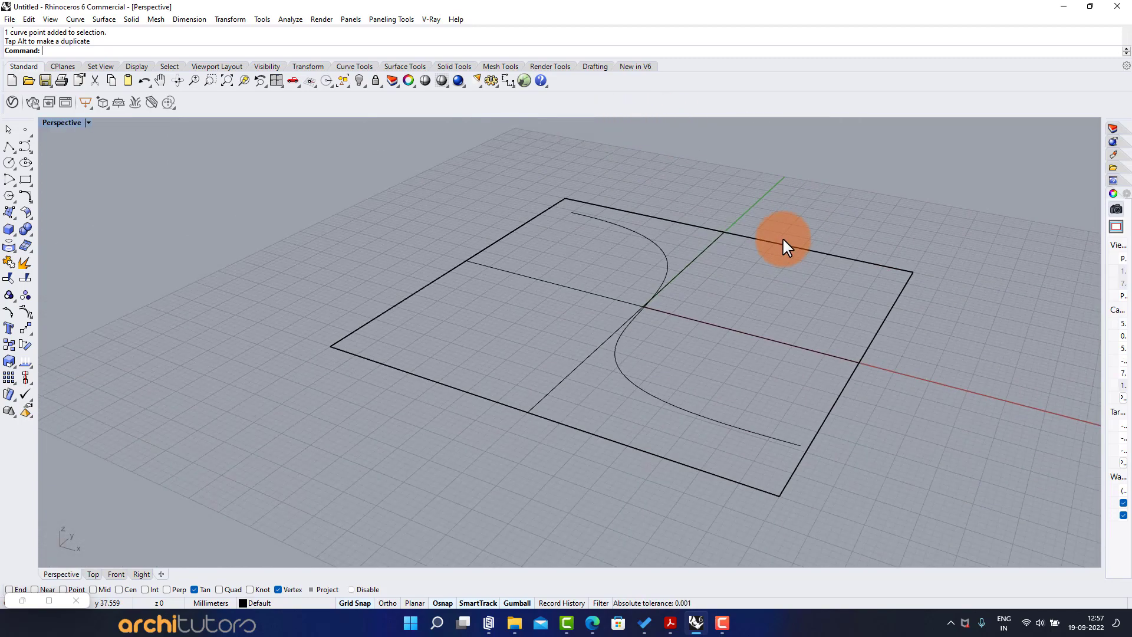
right_click_drag(782, 245, 711, 264)
type("Grasshopper")
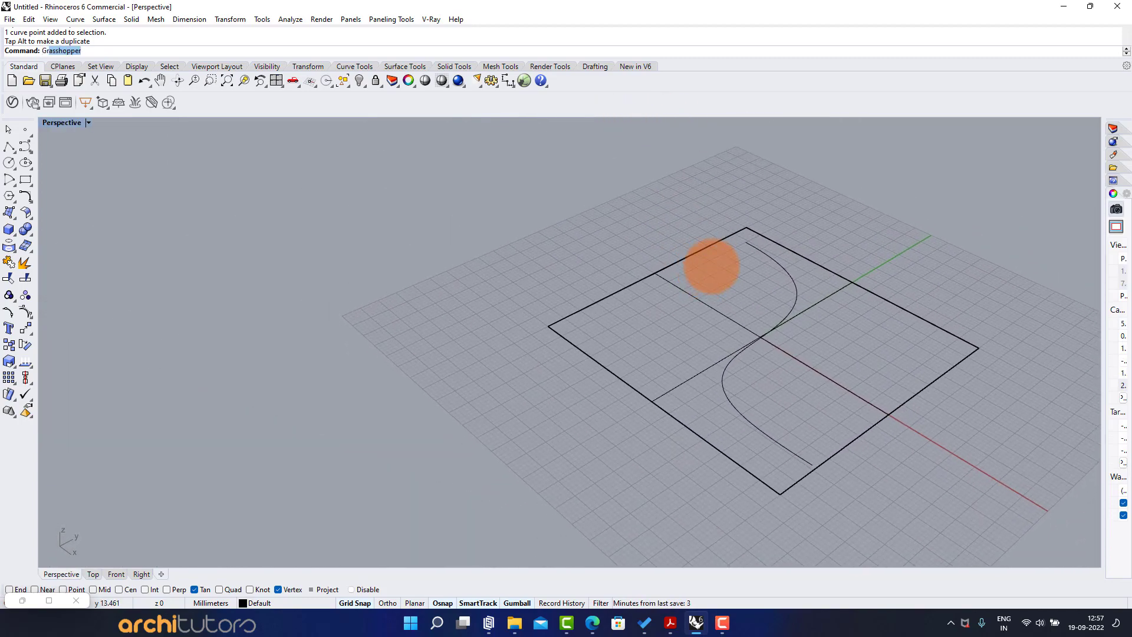
key("Return")
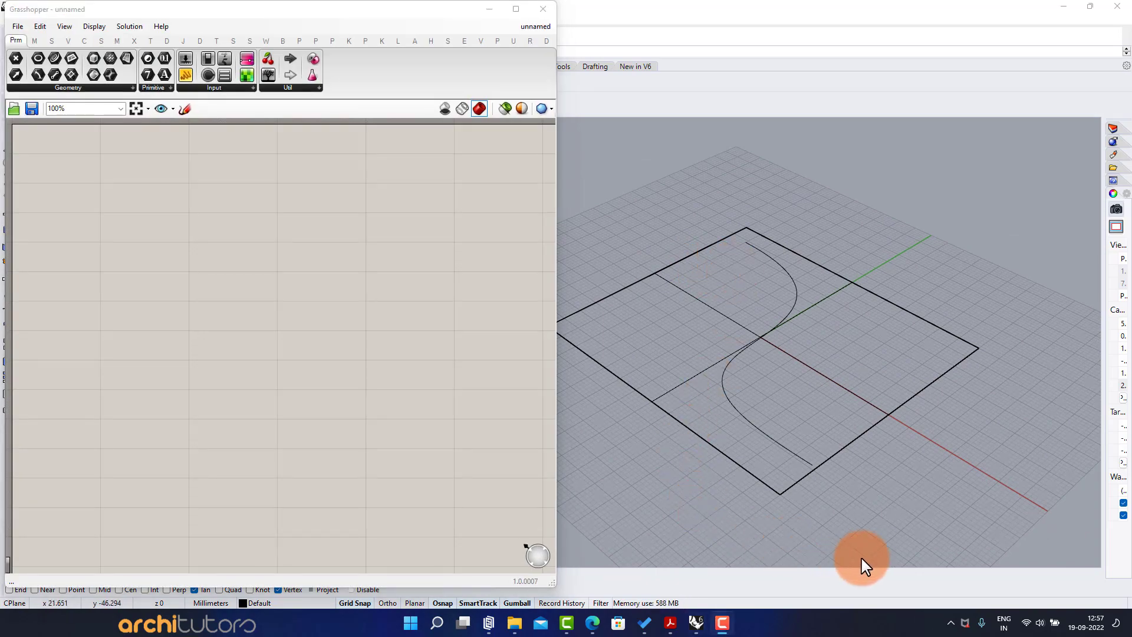
right_click_drag(785, 354, 866, 348, "shift")
scroll(853, 360, "down", 2)
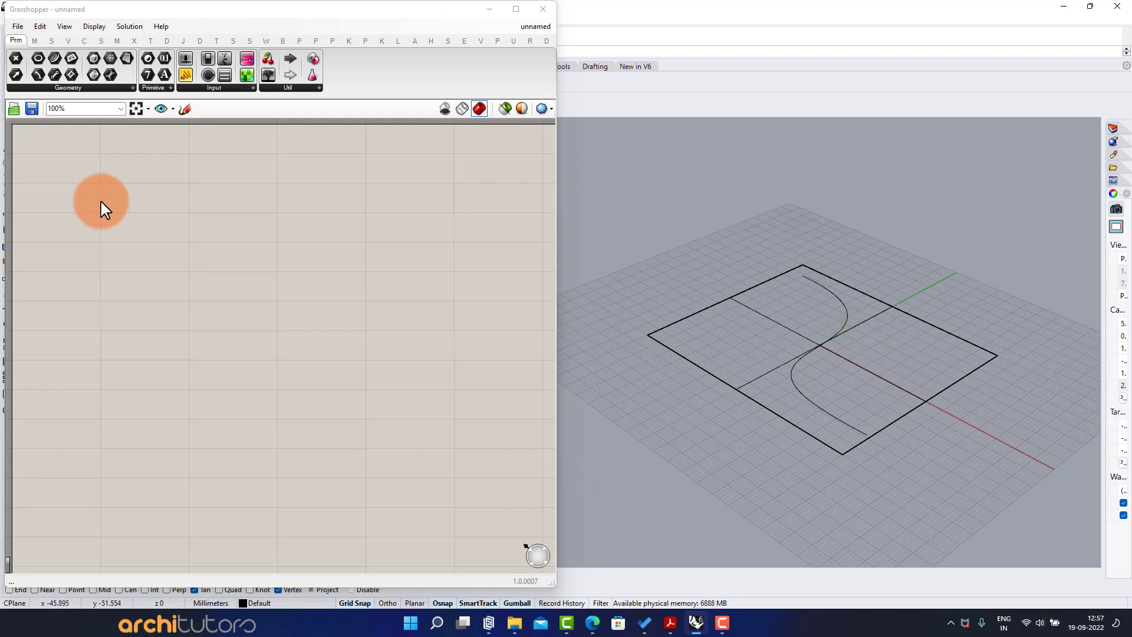
right_click_drag(101, 208, 170, 274)
left_click_drag(537, 582, 444, 588)
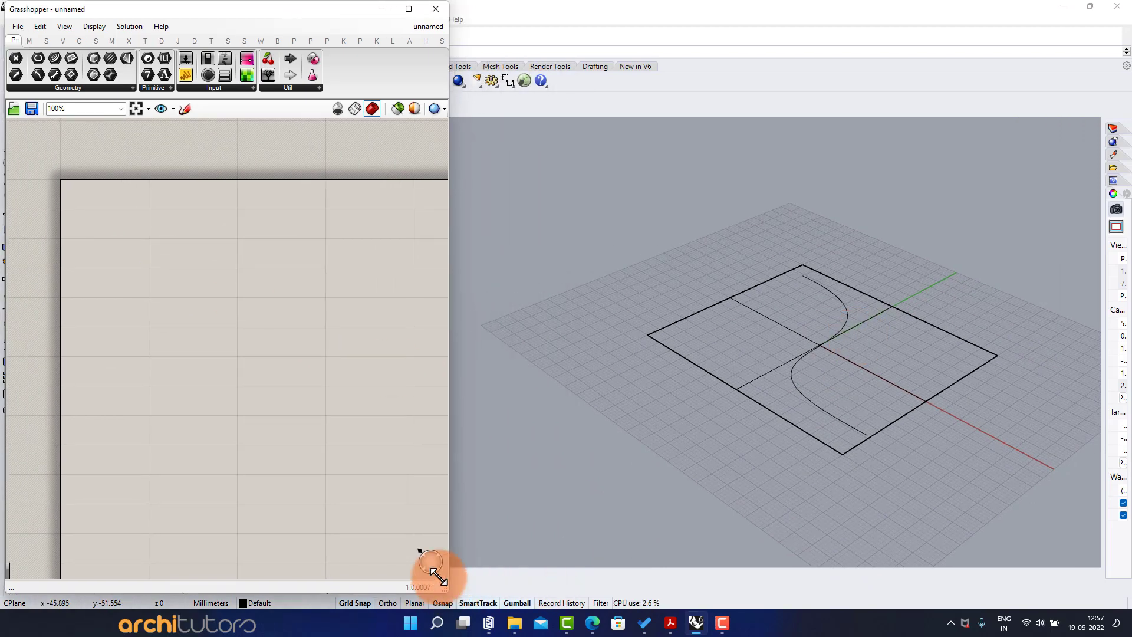
- Add a Surface parameter to the canvas and reference the square plane in it
right_click_drag(202, 247, 230, 273)
scroll(160, 235, "up", 1)
double_click(165, 248)
type("srf")
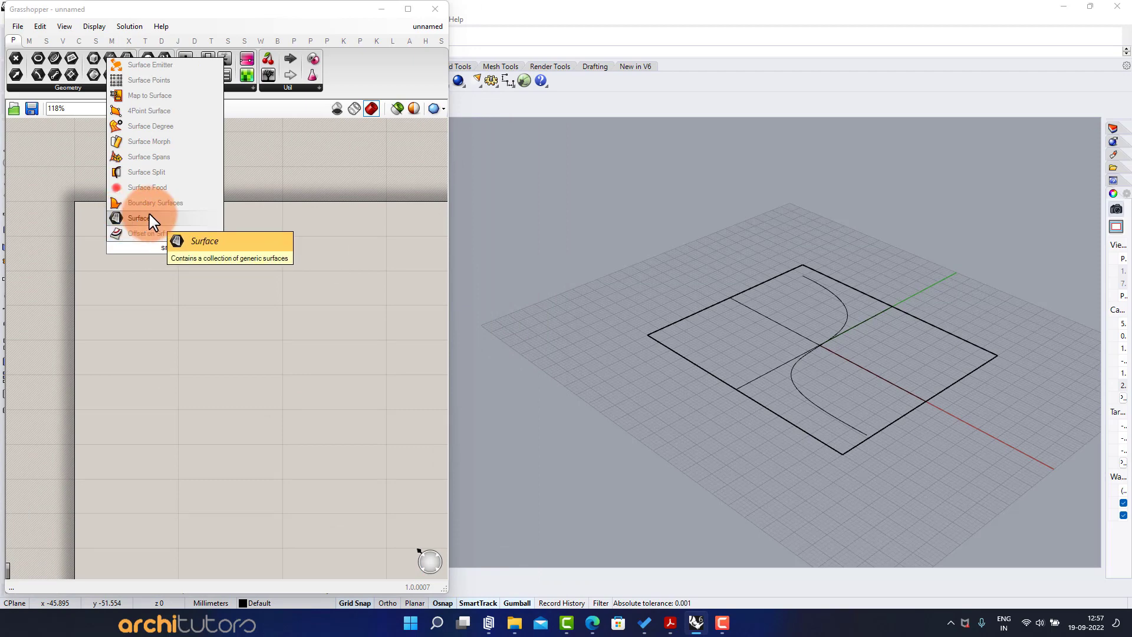
left_click(139, 222)
right_click(163, 248)
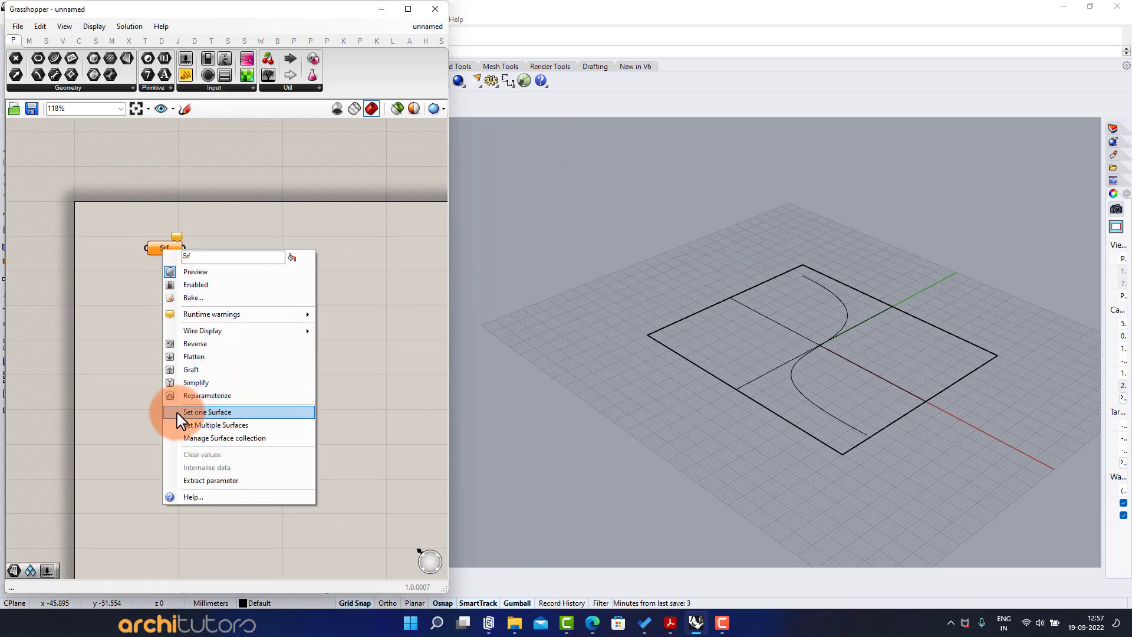
left_click(225, 411)
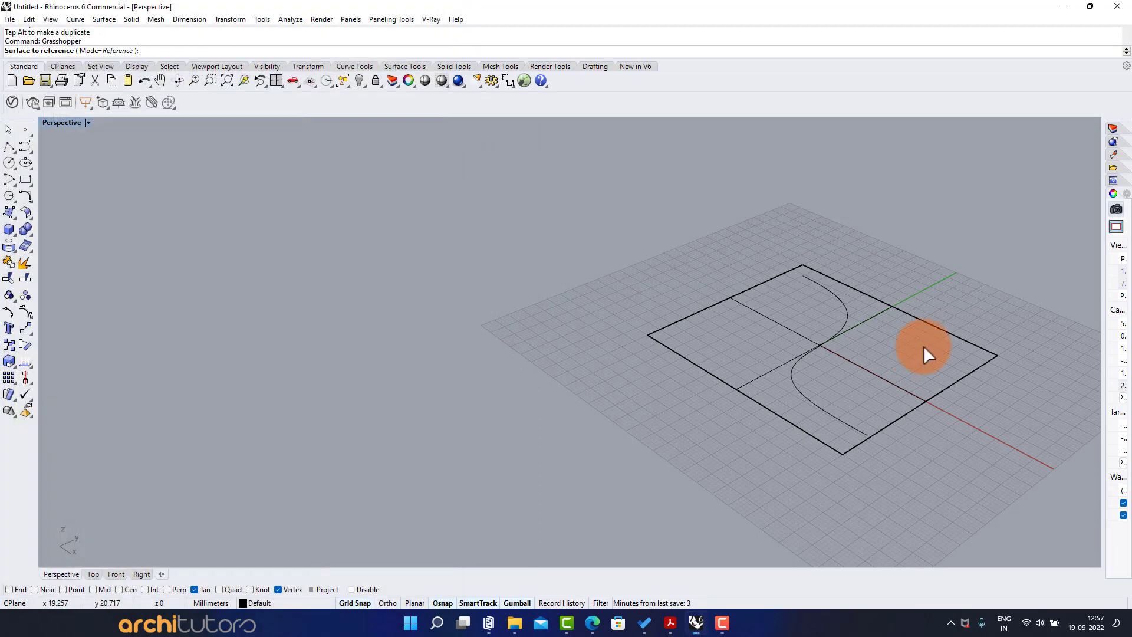
left_click(841, 360)
- Add a Populate 2D component and connect the Surface parameter to its region input
scroll(194, 254, "up", 3)
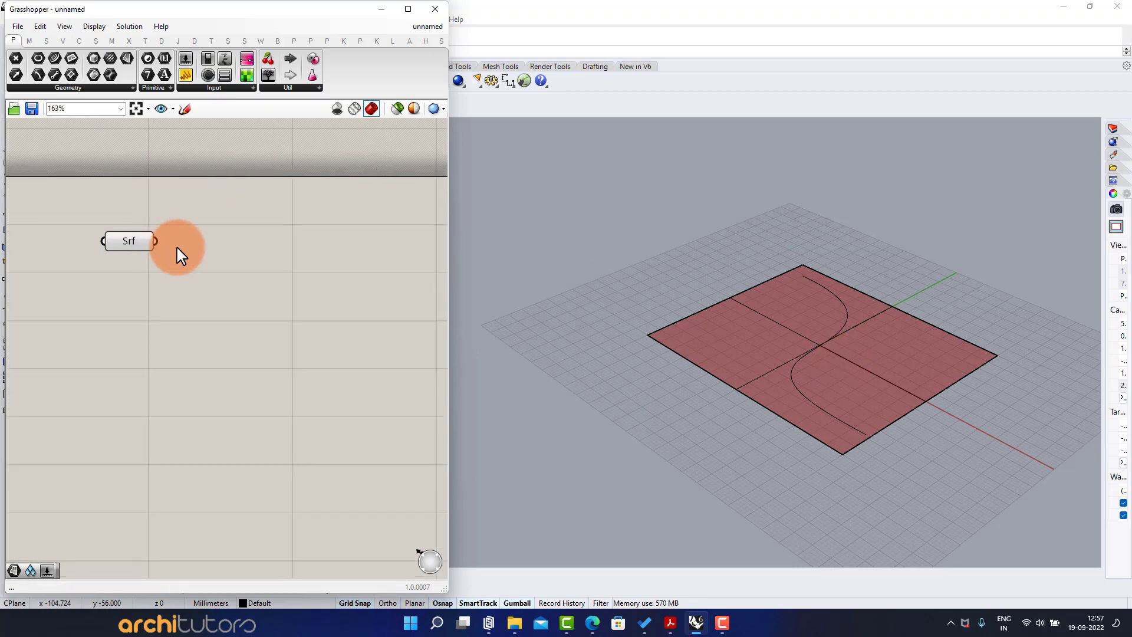
double_click(225, 246)
type("pop")
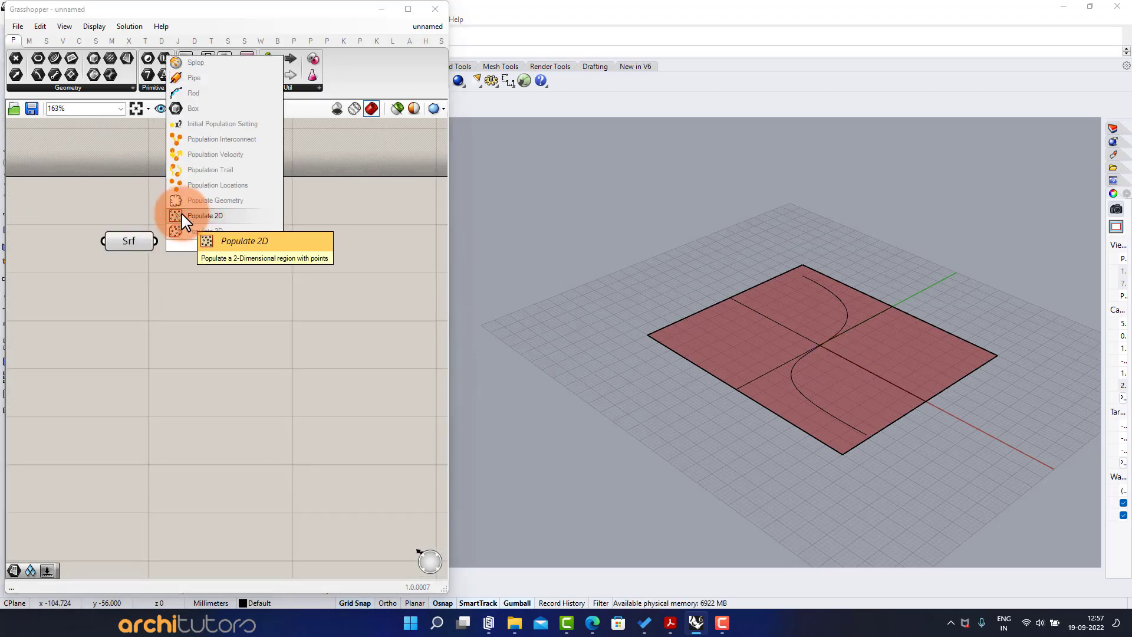
left_click(200, 216)
left_click_drag(155, 241, 214, 248)
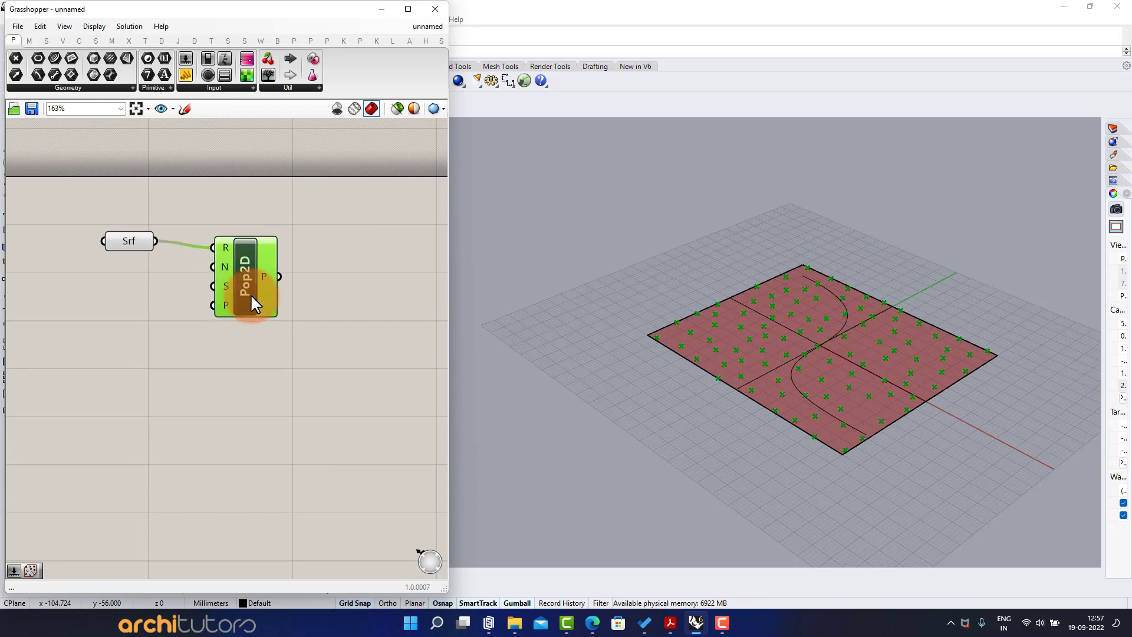
- Add a number slider set to 150 and connect it to the Populate 2D count input
scroll(171, 289, "up", 2)
double_click(152, 285)
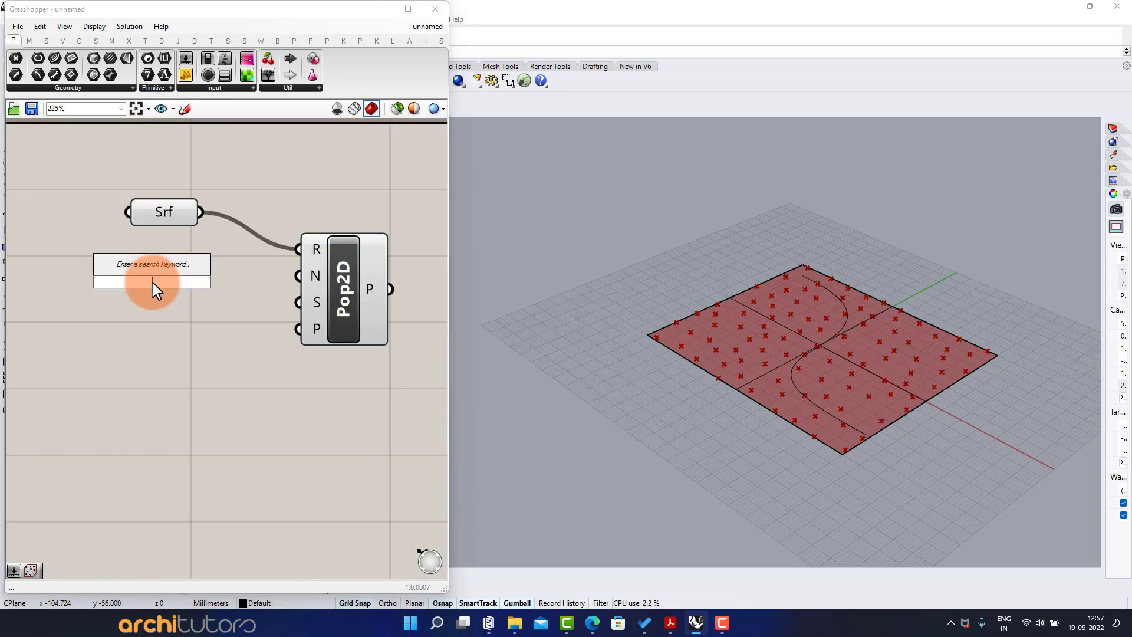
key("Return")
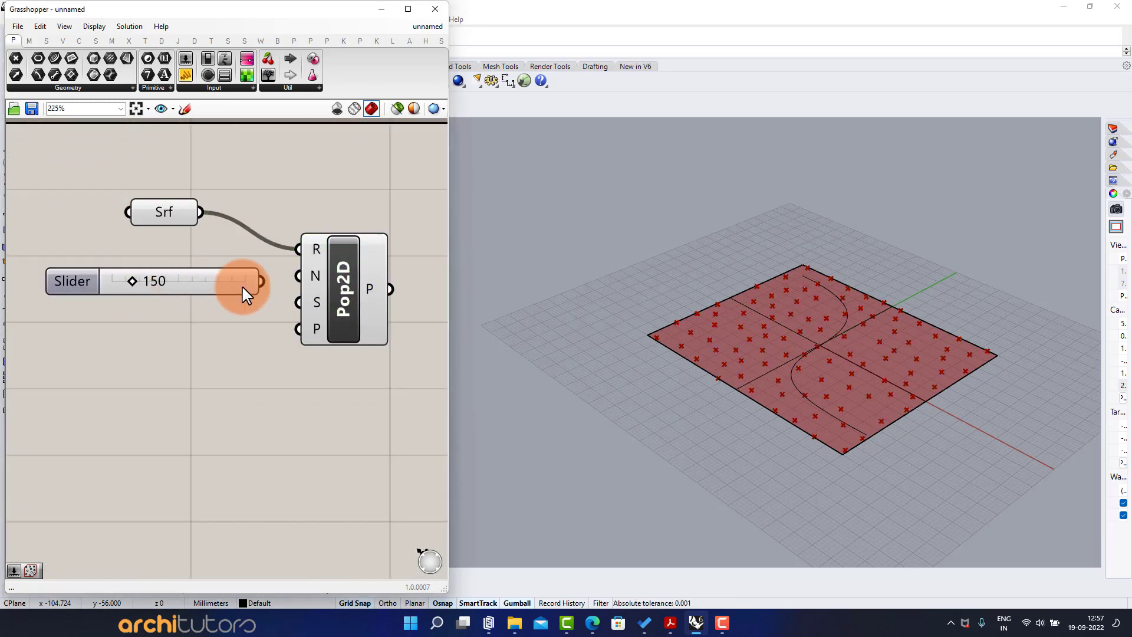
left_click_drag(236, 285, 216, 285)
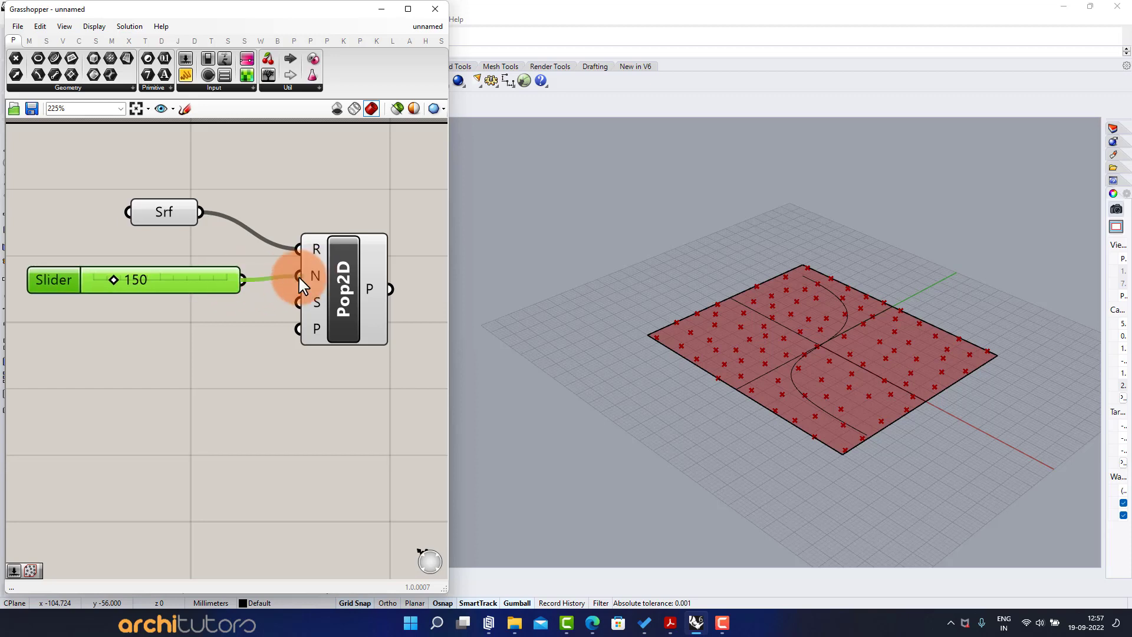
left_click_drag(300, 278, 299, 278)
- Add a number slider of 20 to the Populate 2D seed input and adjust it to vary the point distribution
double_click(129, 339)
type("20")
key("Return")
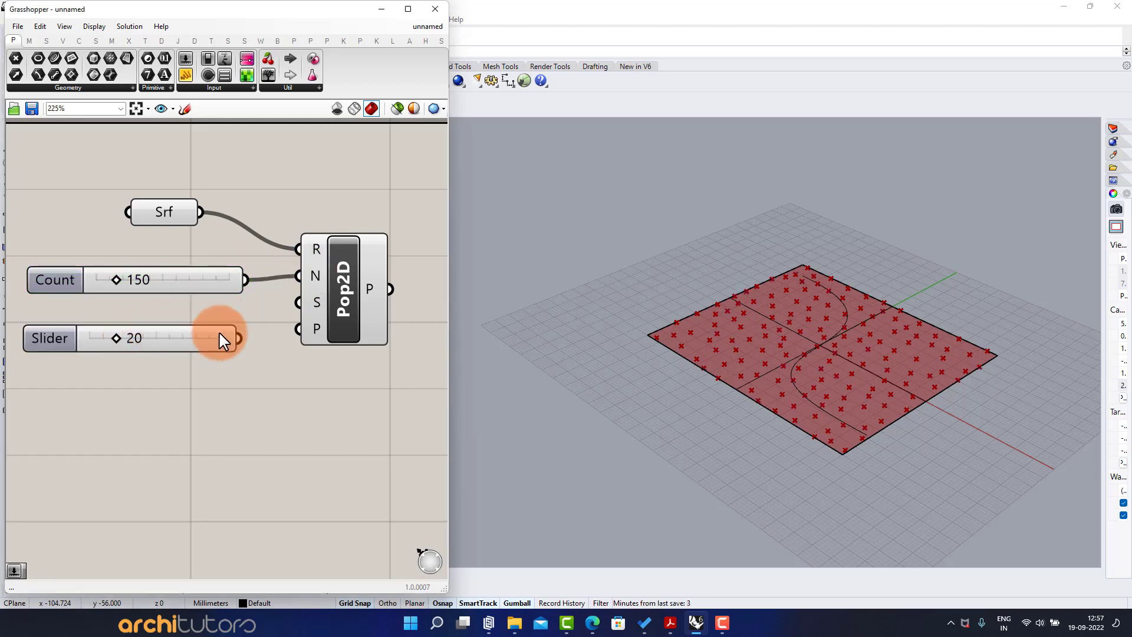
left_click_drag(311, 303, 311, 303)
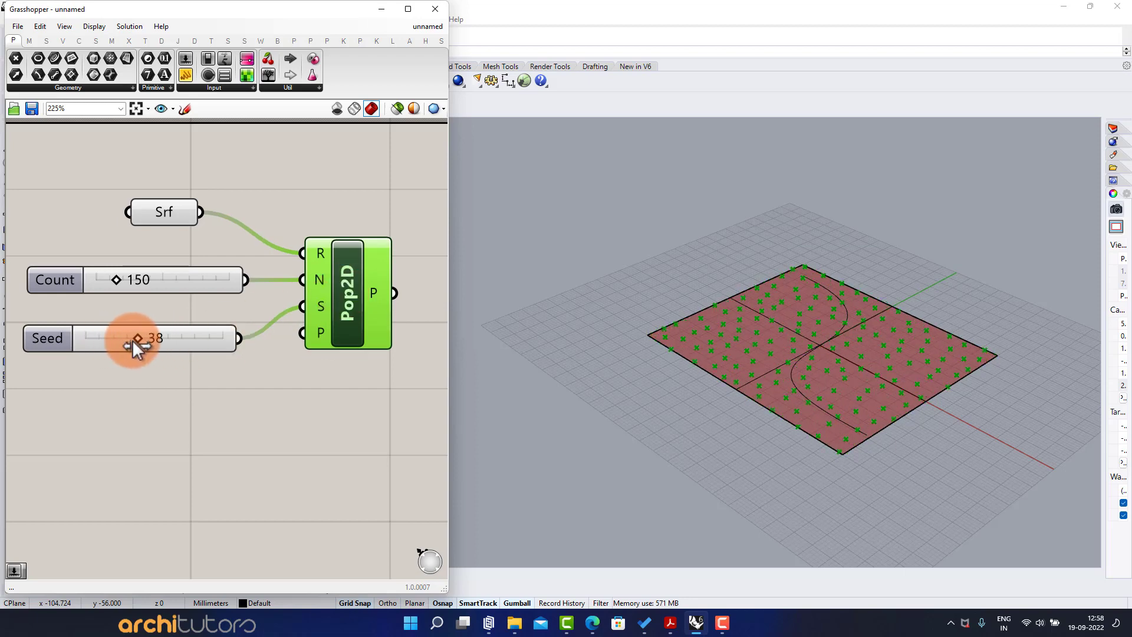
left_click_drag(111, 338, 115, 336)
- Add a Curve Closest Point component below Populate 2D and feed the populated points into its point input
scroll(324, 260, "down", 1)
right_click_drag(302, 243, 174, 226)
scroll(270, 283, "up", 1)
left_click(313, 312)
scroll(294, 307, "down", 1)
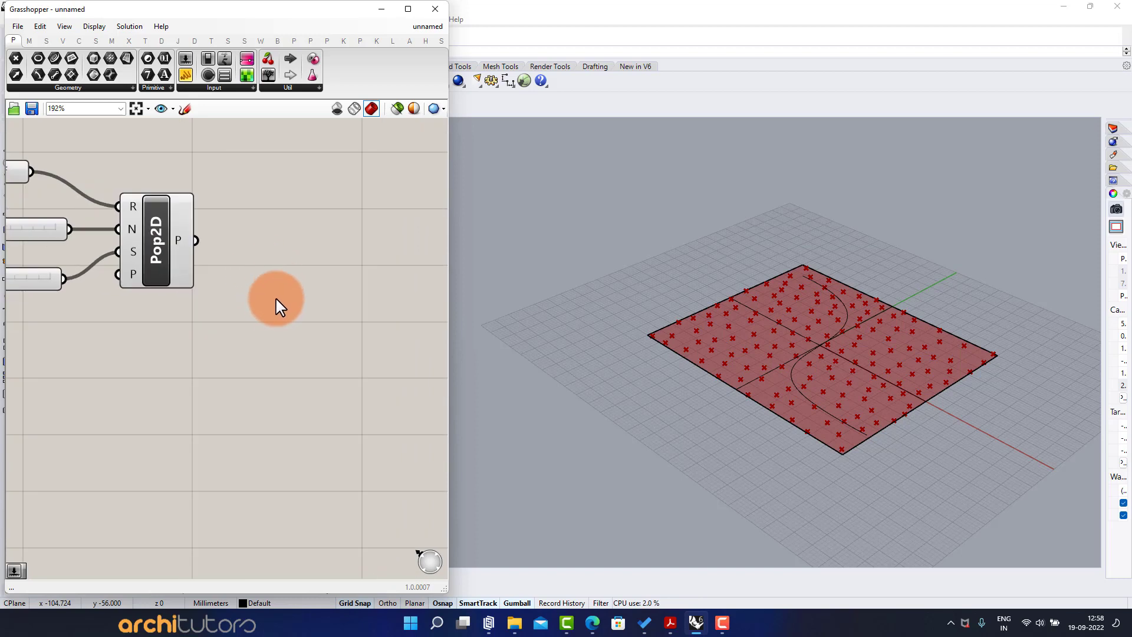
double_click(271, 313)
type("curve")
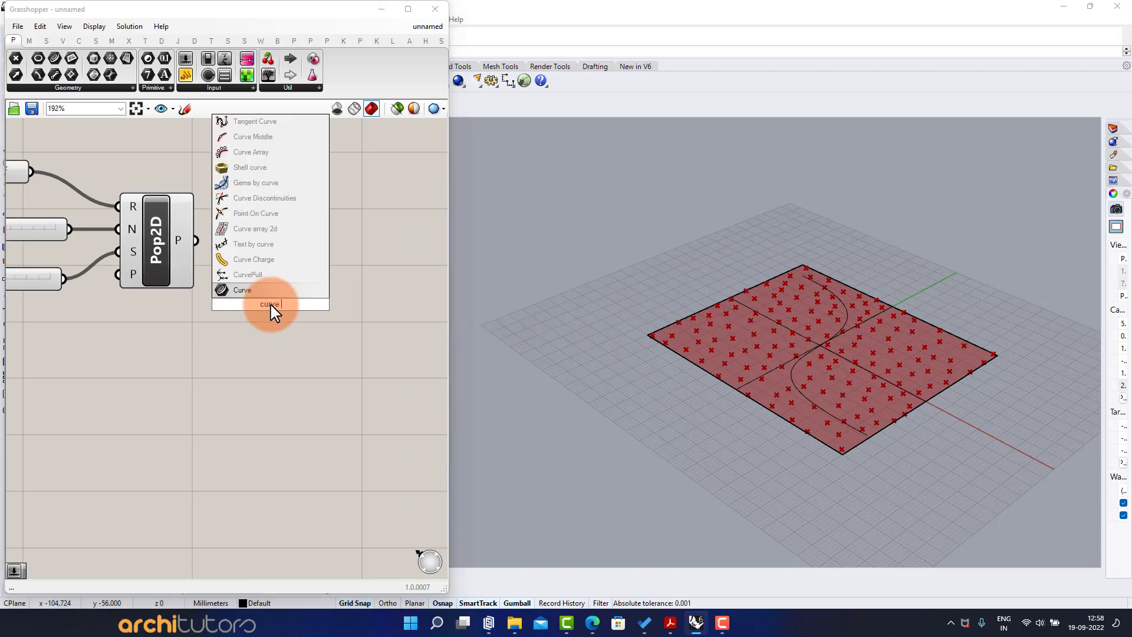
type(" clo")
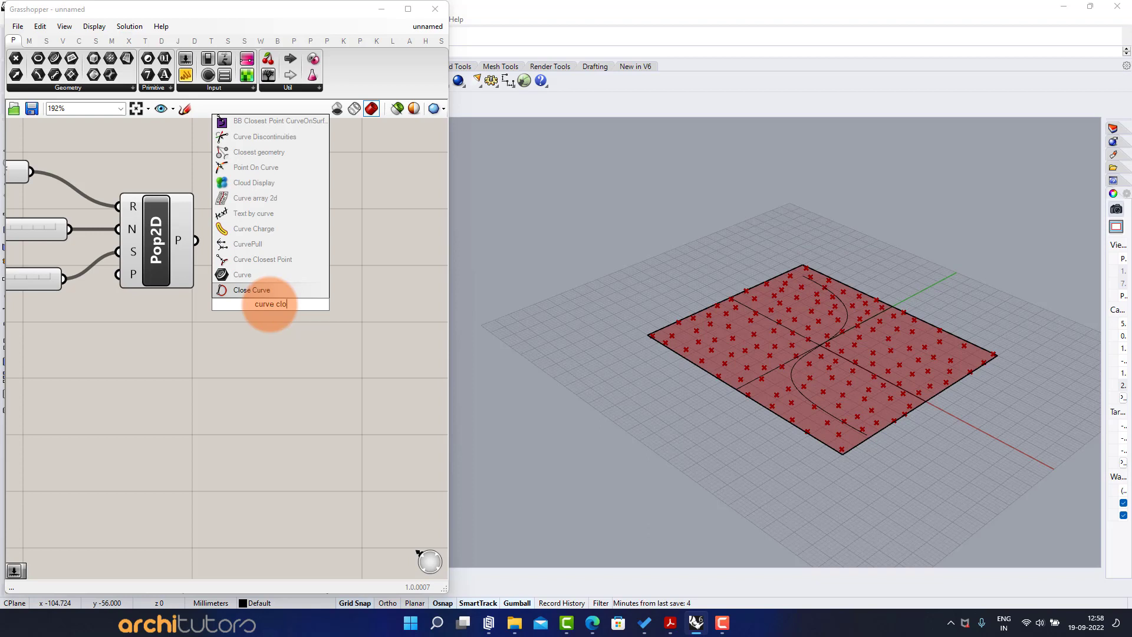
type("s")
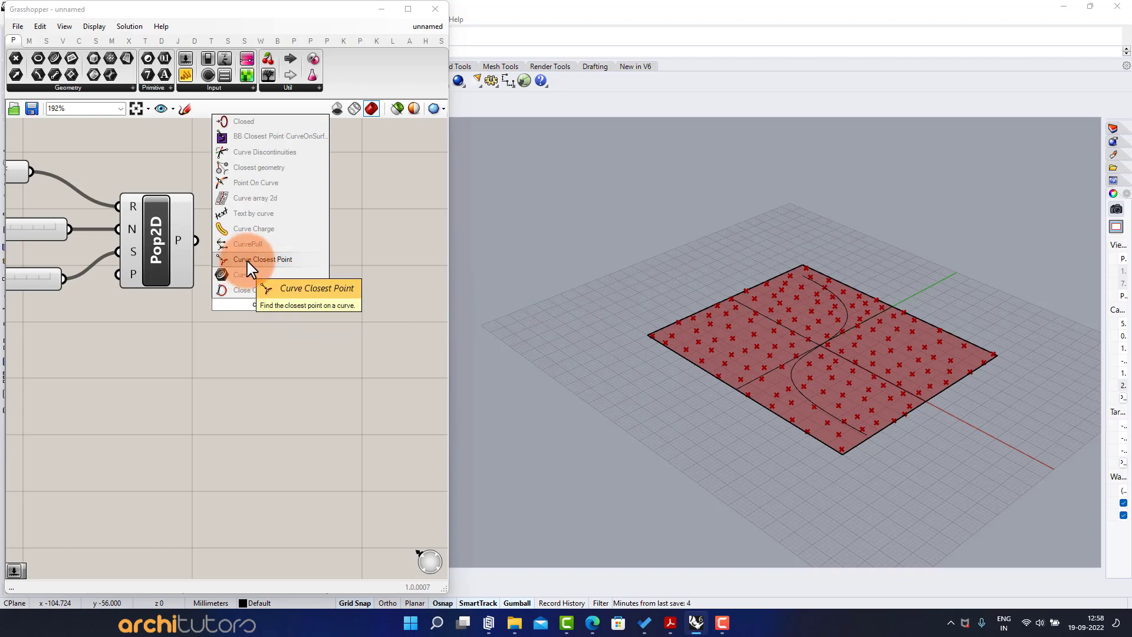
left_click(253, 259)
left_click_drag(242, 283, 243, 284)
left_click_drag(267, 335, 281, 433)
- Add a Curve parameter beside the Curve Closest Point component
left_click(175, 414)
right_click_drag(167, 407, 184, 375)
scroll(173, 401, "up", 1)
double_click(173, 404)
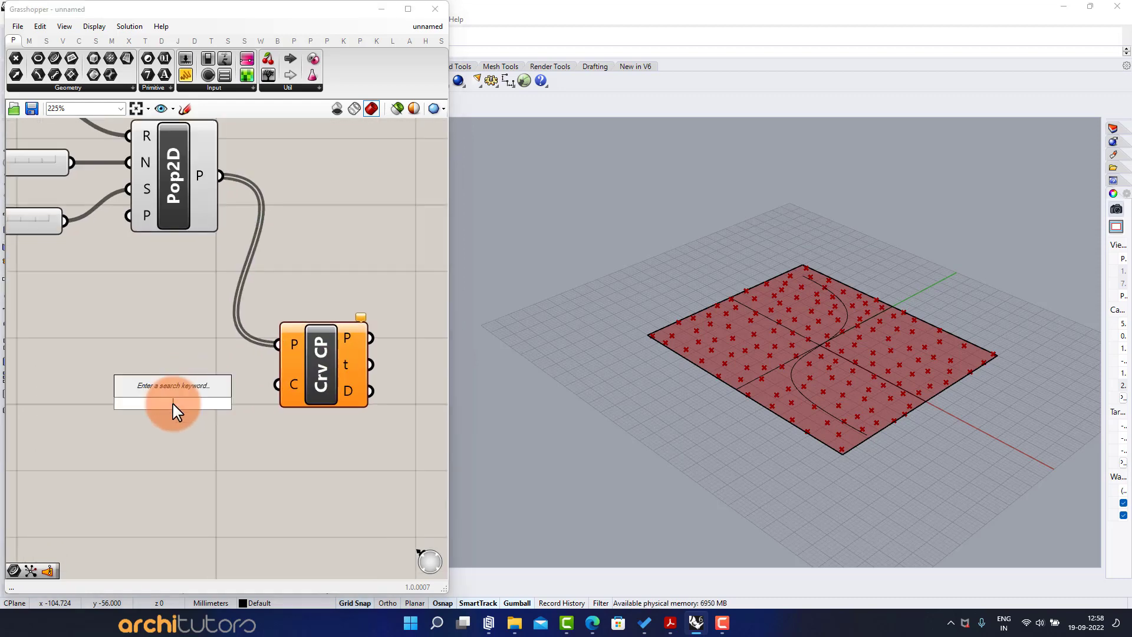
type("crv")
left_click(151, 394)
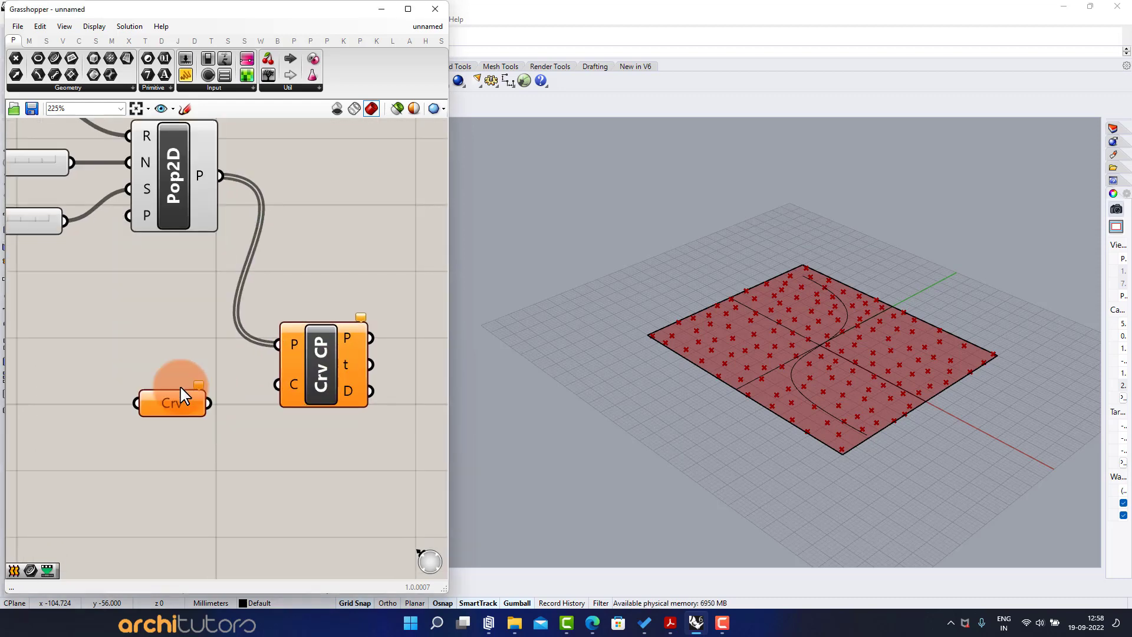
- Reference the S-shaped curve in the Curve parameter and connect it to the Curve Closest Point curve input
right_click(171, 401)
left_click(208, 516)
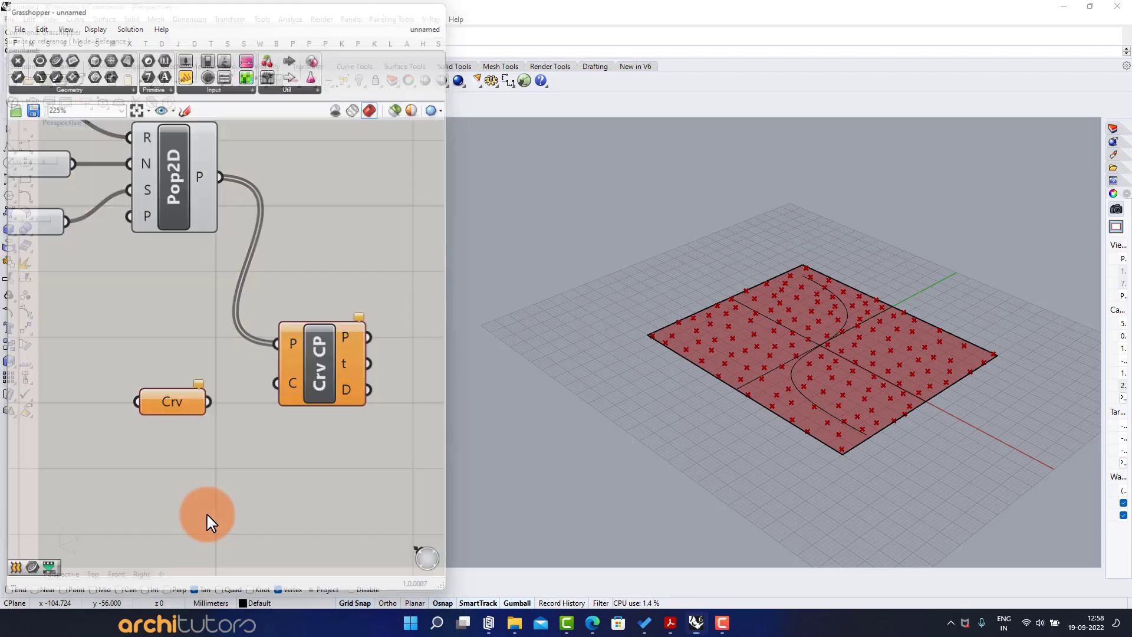
left_click(801, 394)
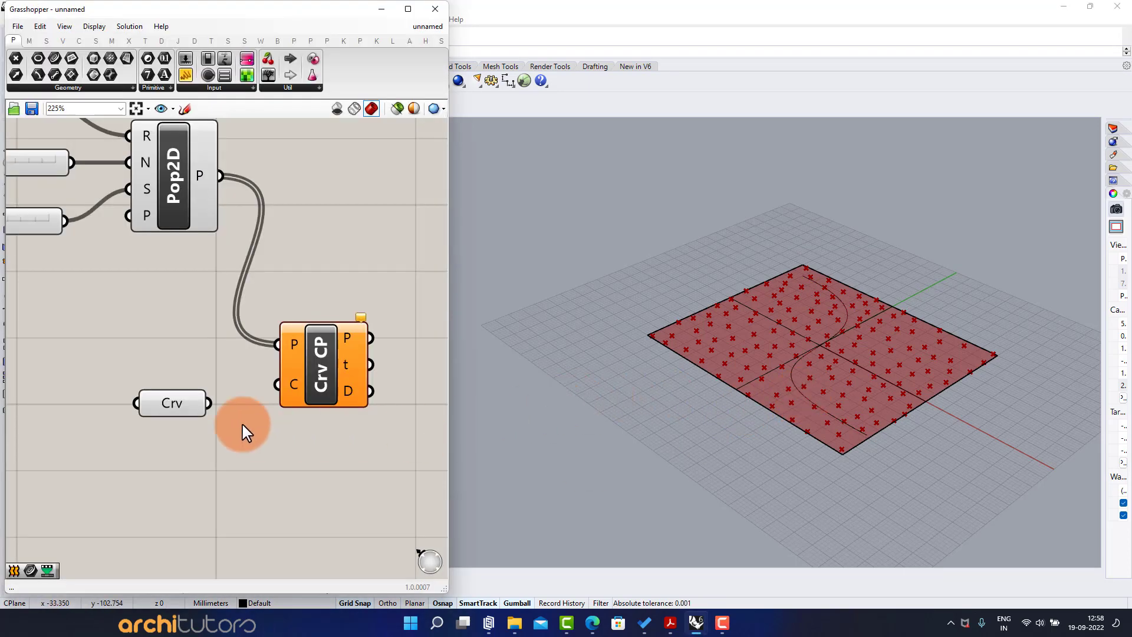
left_click_drag(208, 404, 276, 384)
scroll(344, 249, "down", 2)
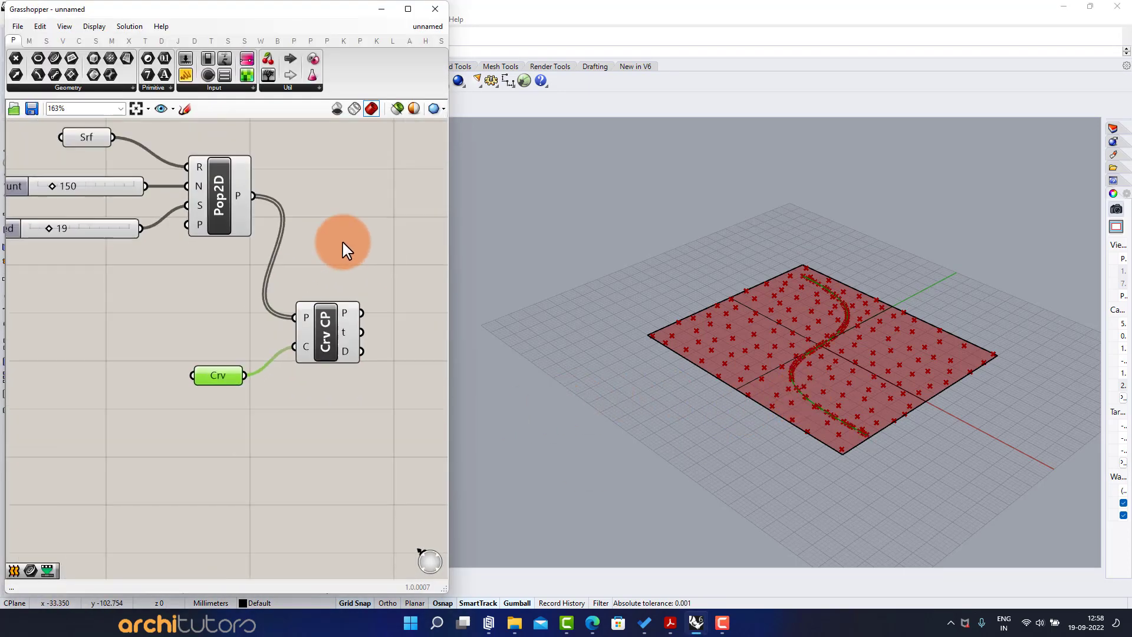
- Add a Voronoi component and feed the Populate 2D points into its point input
right_click_drag(347, 245, 178, 271)
scroll(203, 258, "up", 1)
double_click(234, 237)
type("voro")
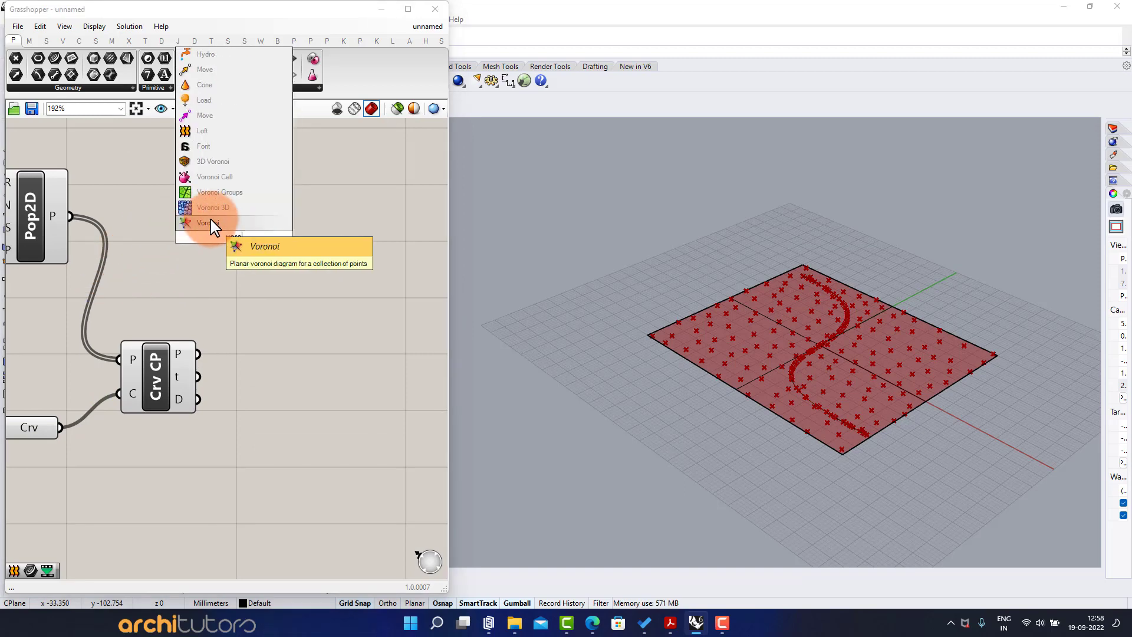
left_click(242, 222)
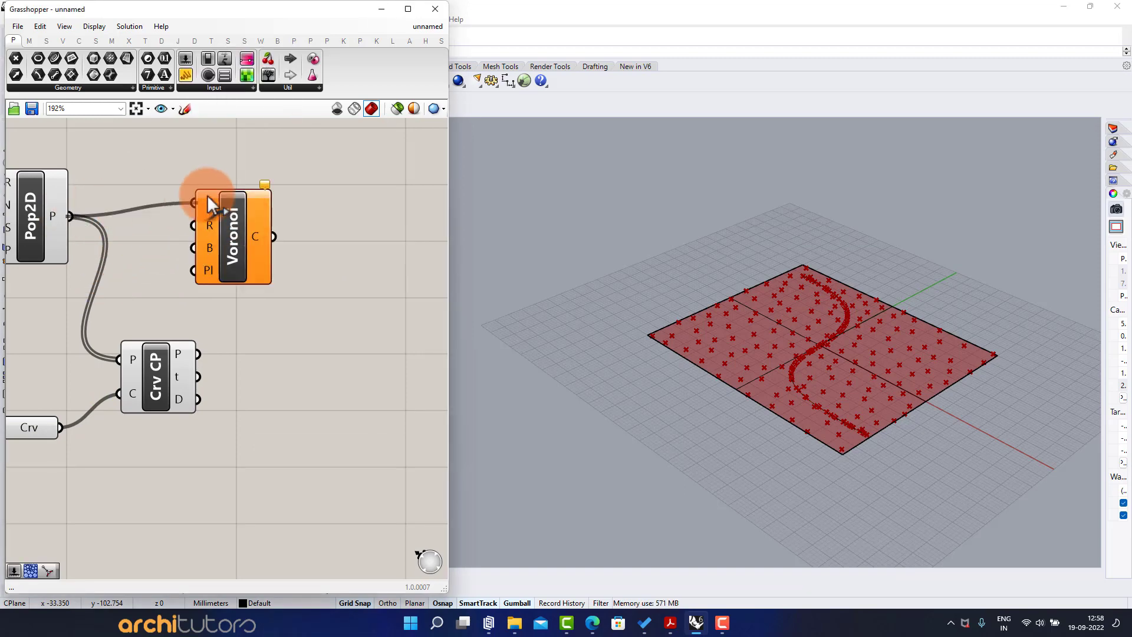
left_click_drag(210, 203, 327, 177)
scroll(206, 274, "down", 1)
right_click(208, 273)
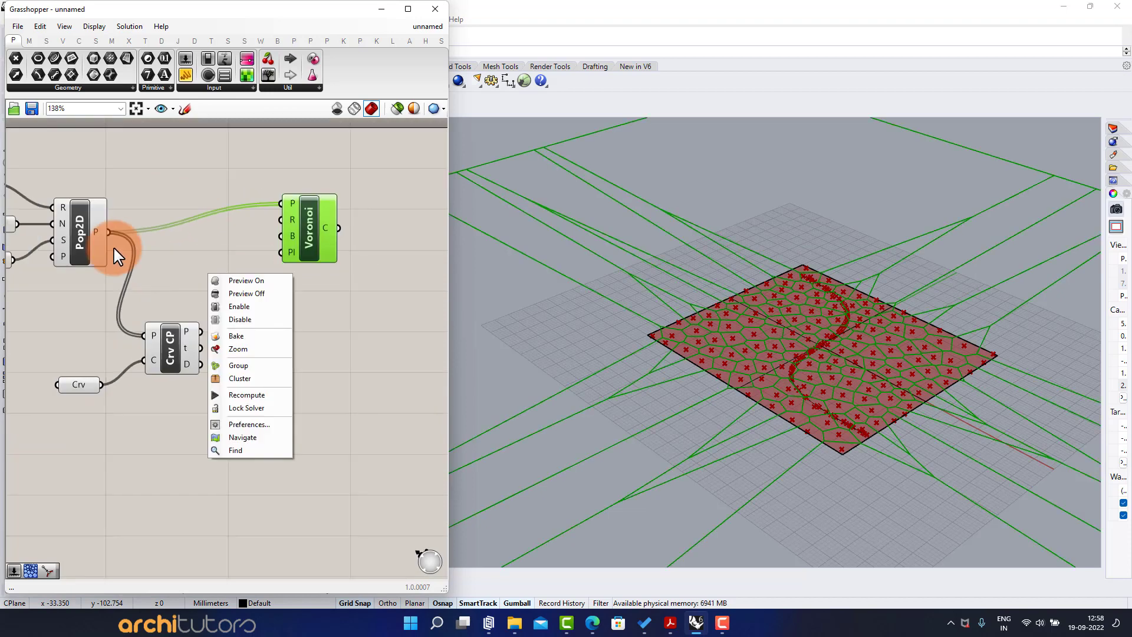
left_click(155, 184)
- Connect the Surface parameter to the Voronoi boundary input
right_click_drag(155, 185, 272, 211)
scroll(115, 219, "up", 1)
left_click_drag(110, 207, 356, 270)
scroll(233, 296, "up", 3)
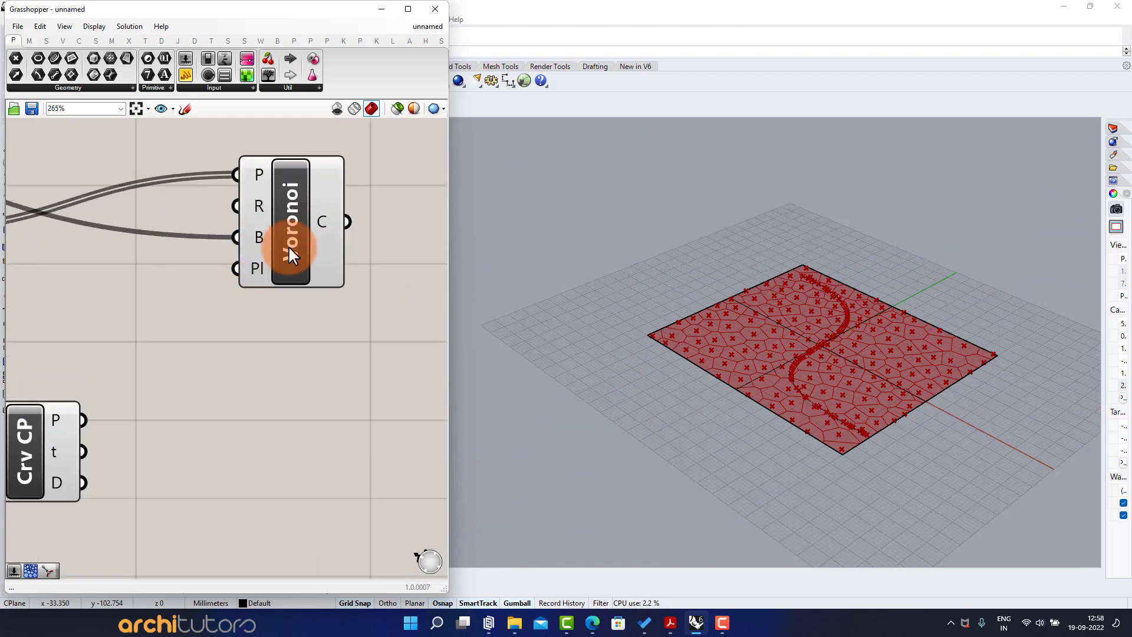
- Move the Voronoi component in line with Populate 2D and check the cell pattern on the plane
scroll(289, 247, "down", 2)
right_click_drag(292, 248, 239, 260)
left_click_drag(253, 264, 269, 305)
left_click(204, 381)
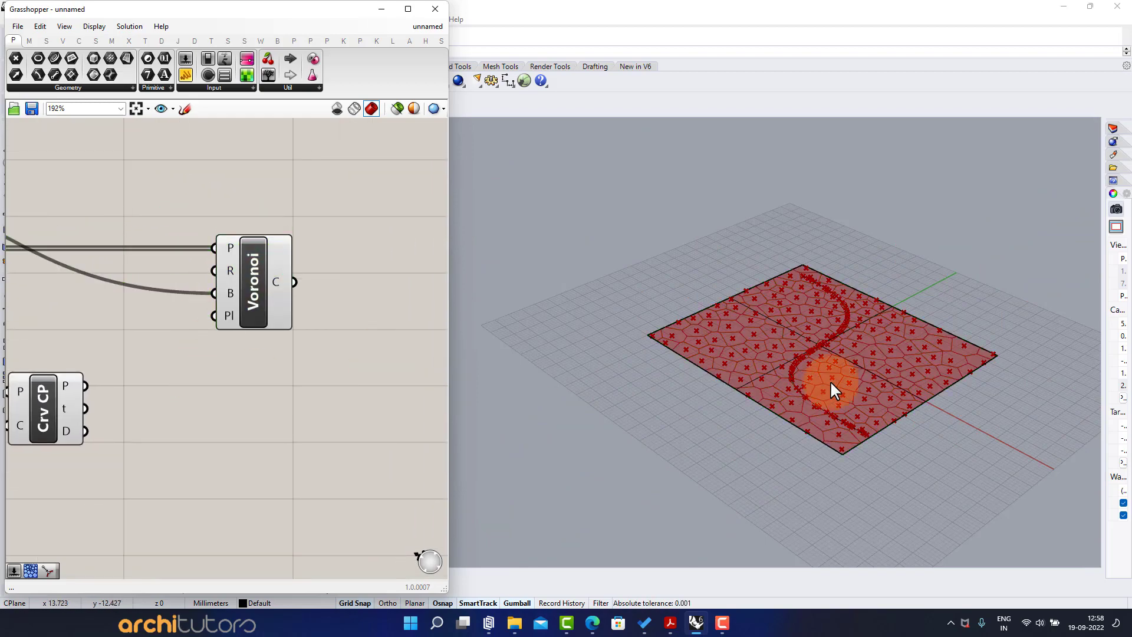
scroll(831, 377, "up", 6)
right_click_drag(855, 345, 792, 333, "shift")
scroll(804, 347, "down", 5)
scroll(849, 381, "up", 2)
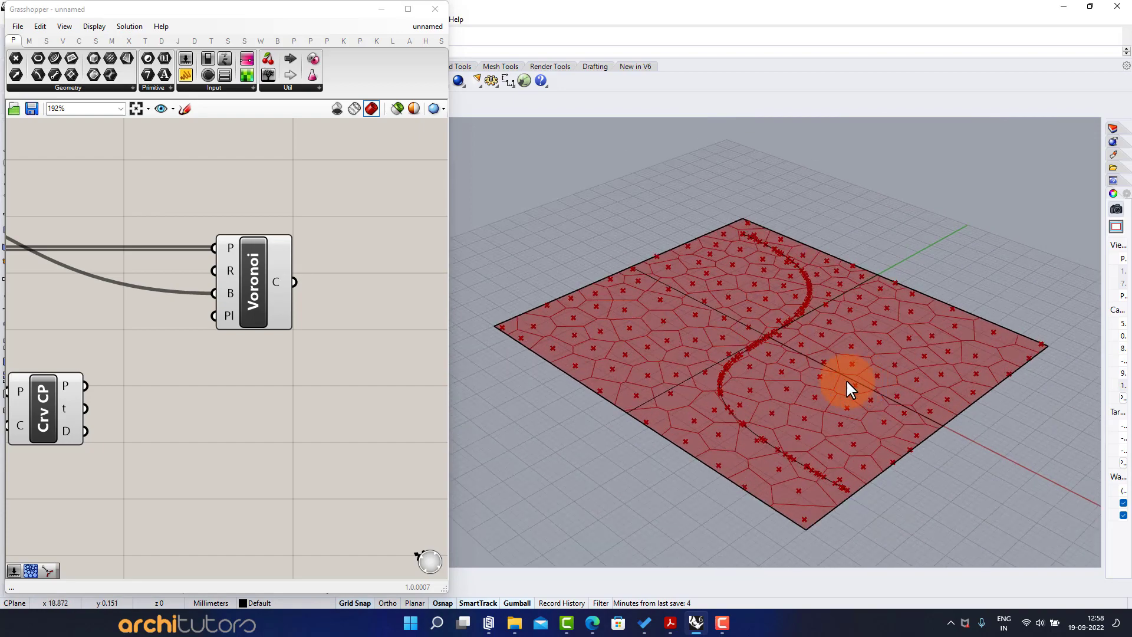
right_click_drag(265, 361, 355, 328)
left_click_drag(327, 251, 313, 249)
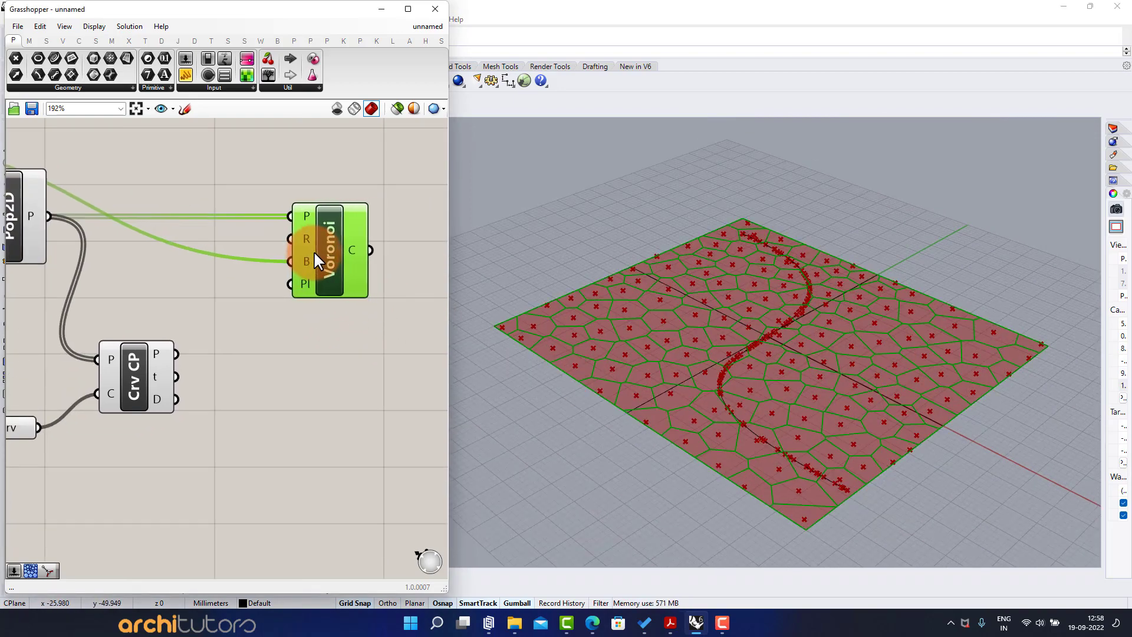
- Add a Remap Numbers component below Voronoi and feed the Curve Closest Point P output into its value input
left_click(273, 324)
right_click_drag(217, 307, 242, 336)
double_click(288, 338)
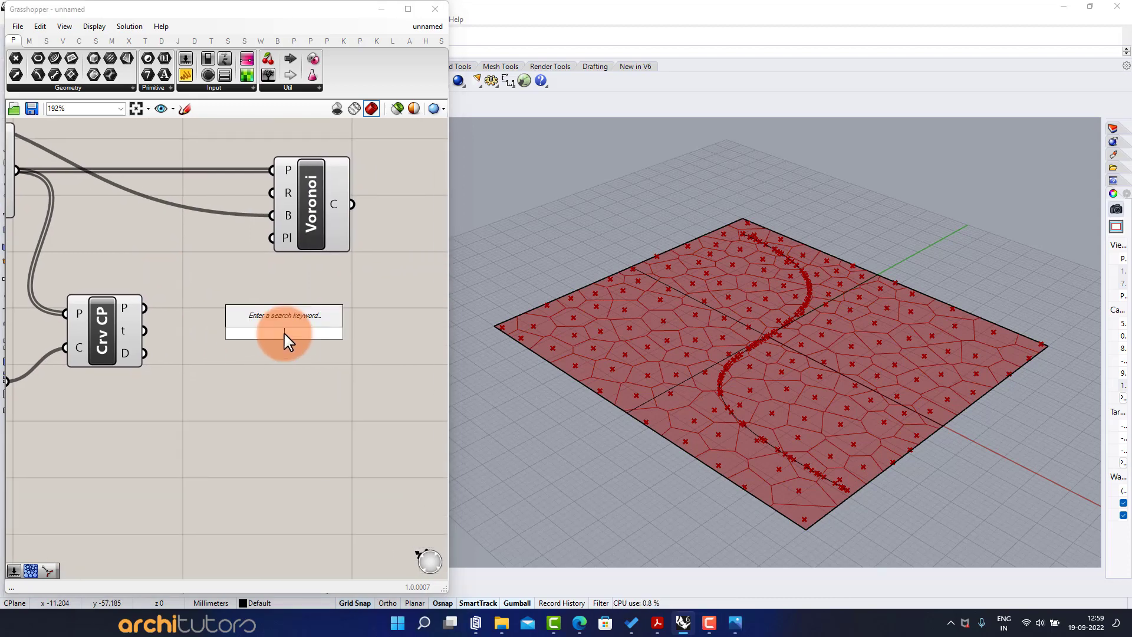
type("rea")
key("BackSpace")
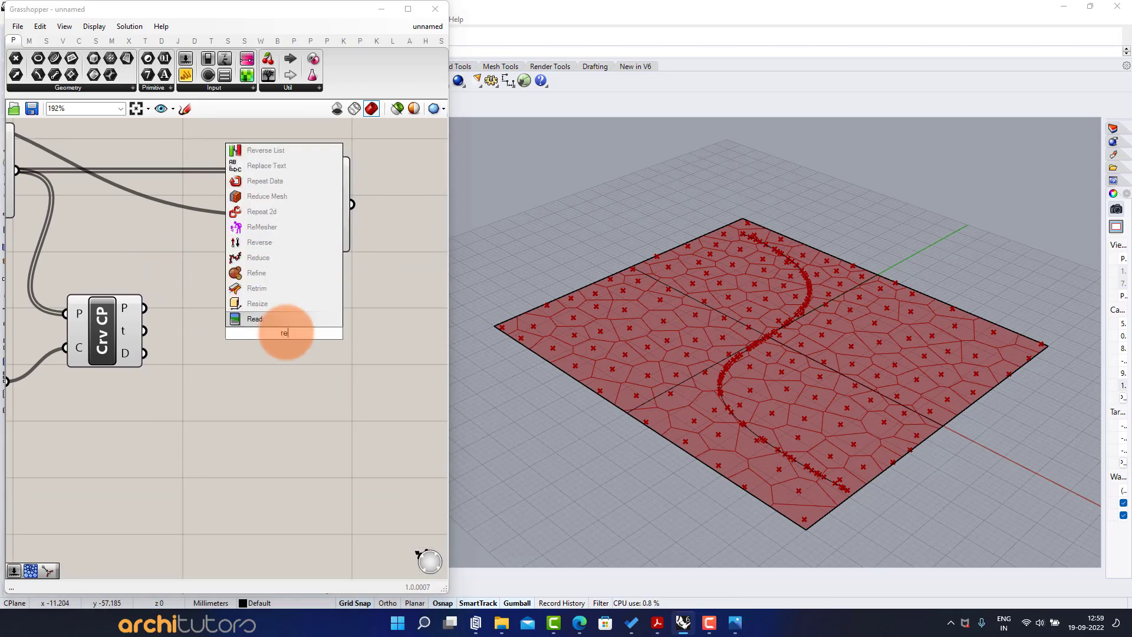
type("ma")
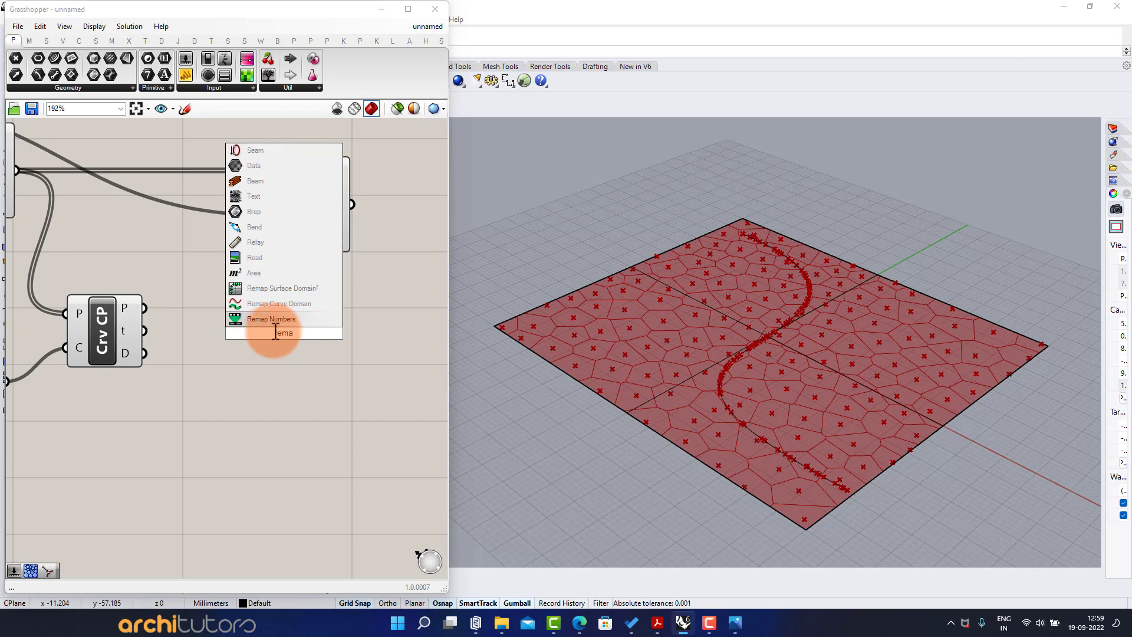
left_click(272, 318)
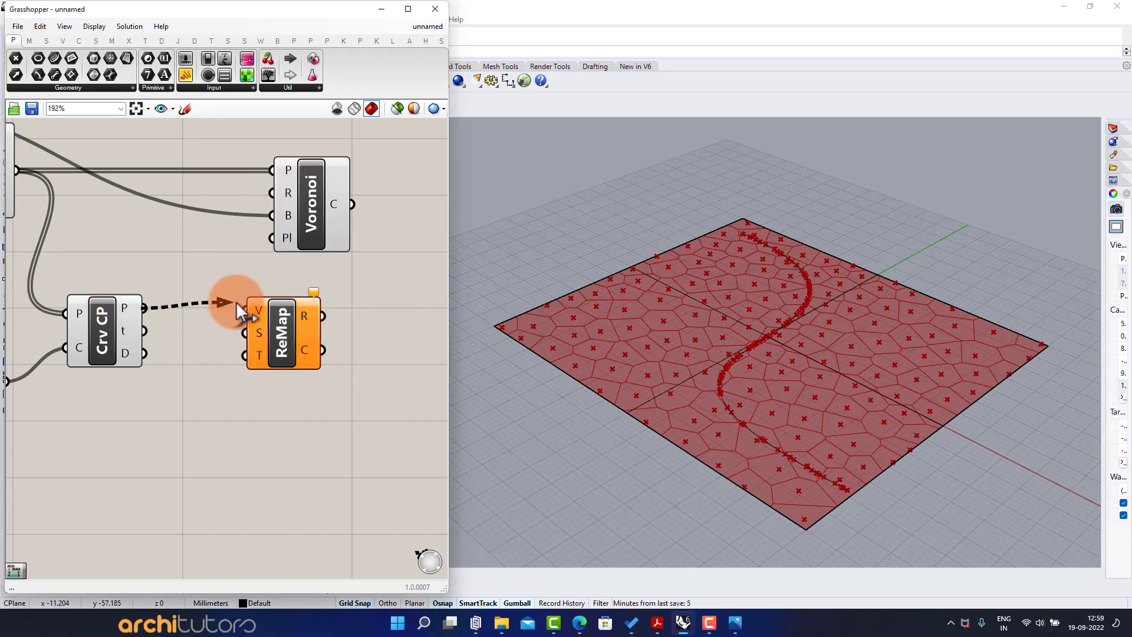
left_click_drag(284, 333, 376, 336)
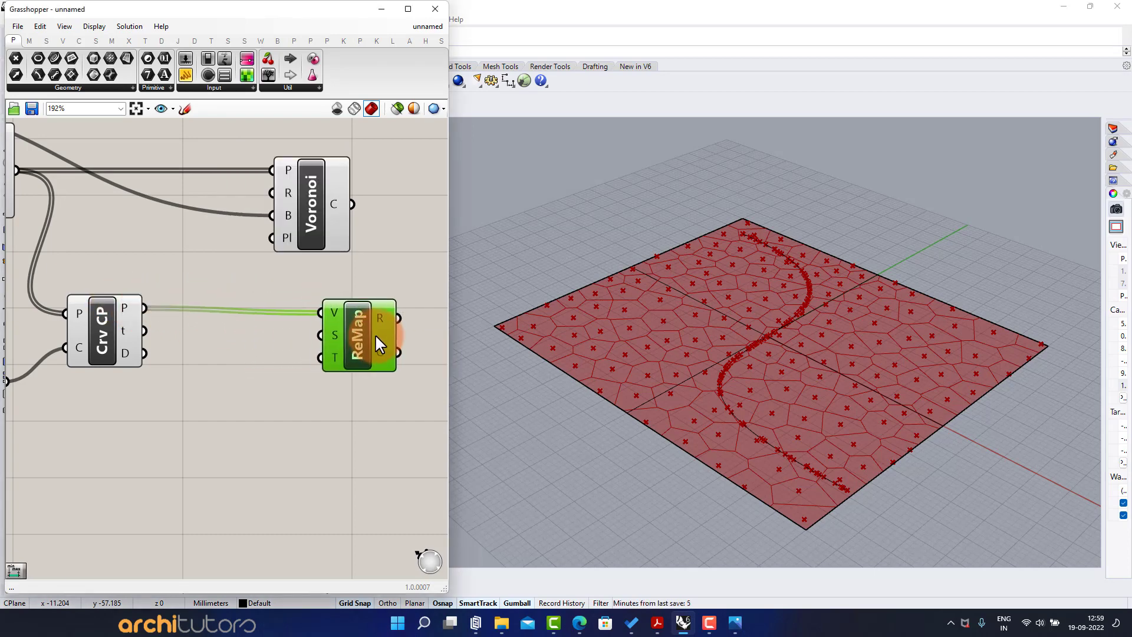
- Add a Bounds component fed by the Curve Closest Point P output and connect it to the Remap Numbers source input
double_click(206, 371)
type("bound")
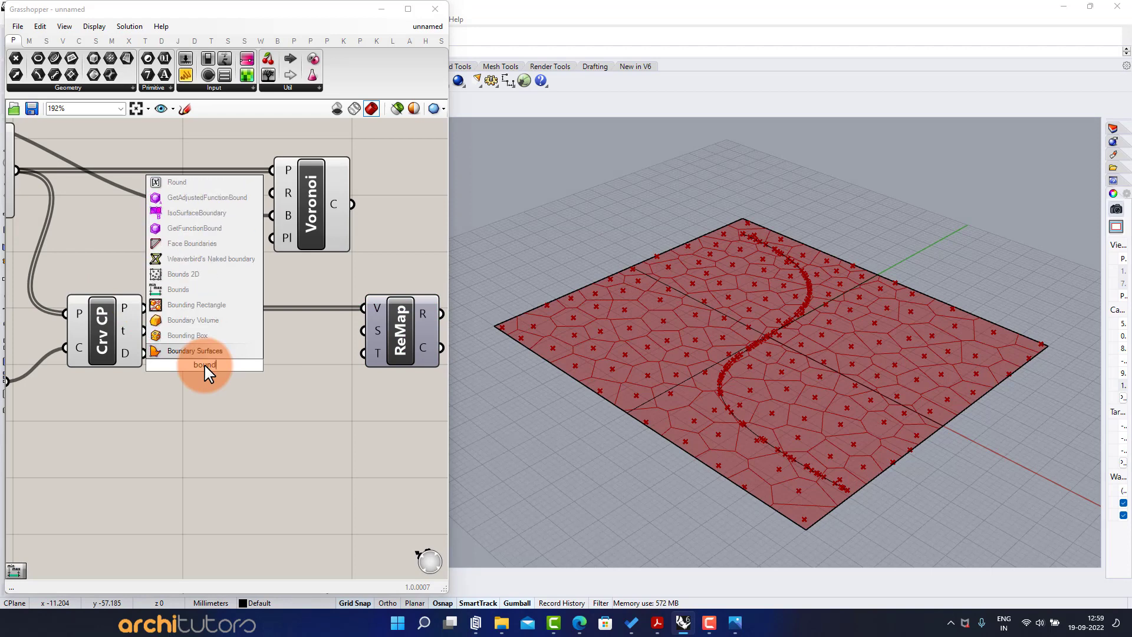
type("s")
left_click(178, 349)
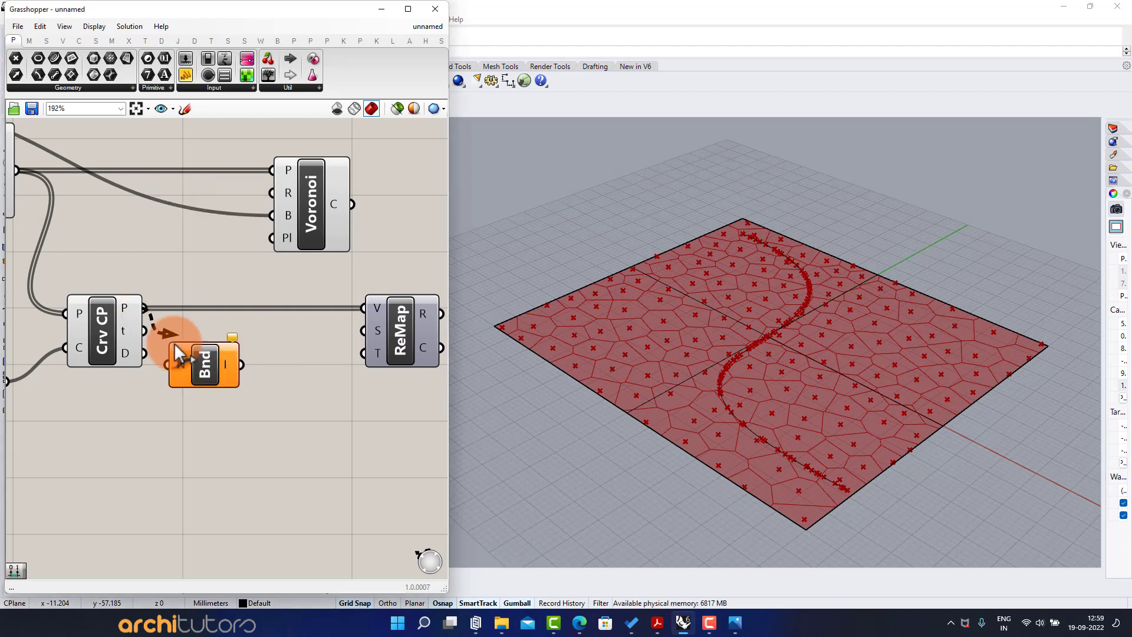
left_click(304, 396)
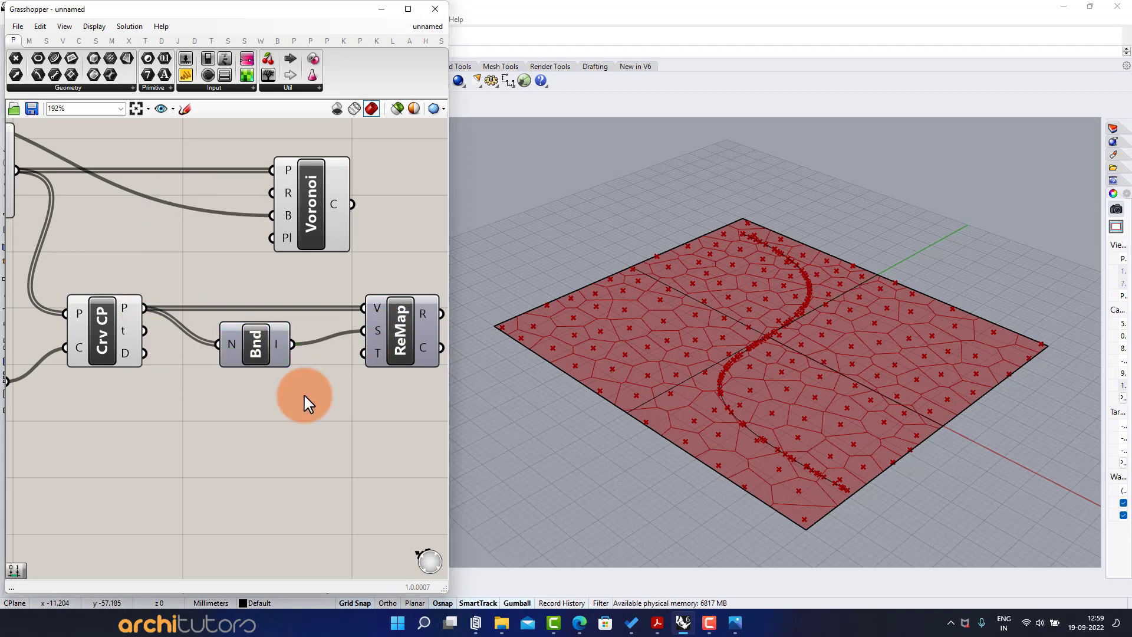
- Add a Construct Domain component below Bounds and connect it to the Remap Numbers target input
scroll(285, 394, "up", 2)
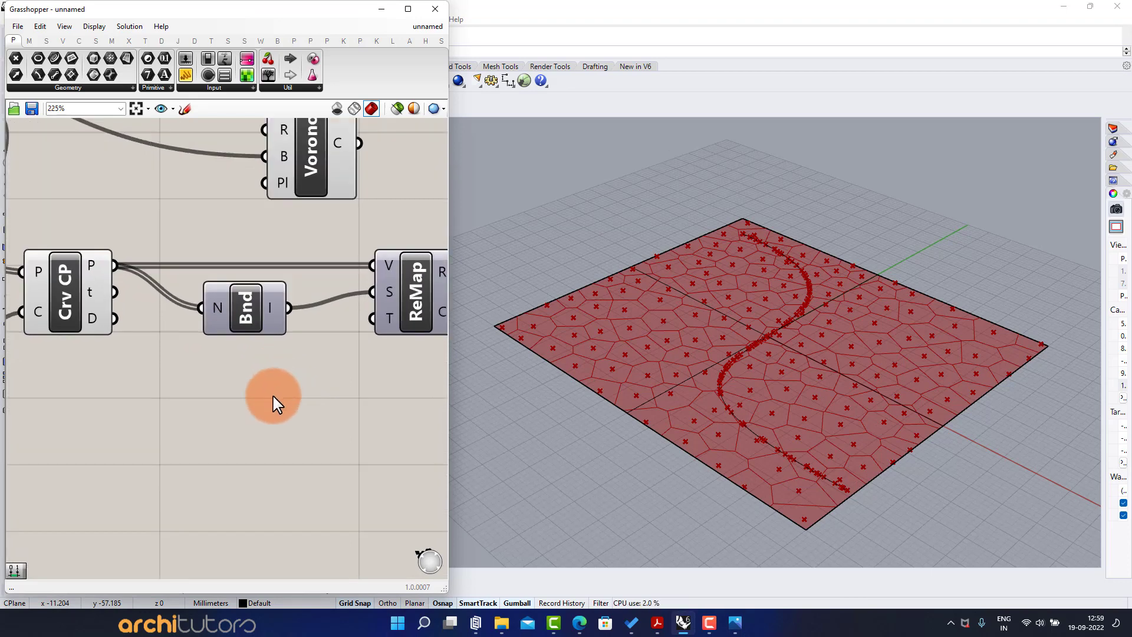
double_click(273, 404)
type("constr")
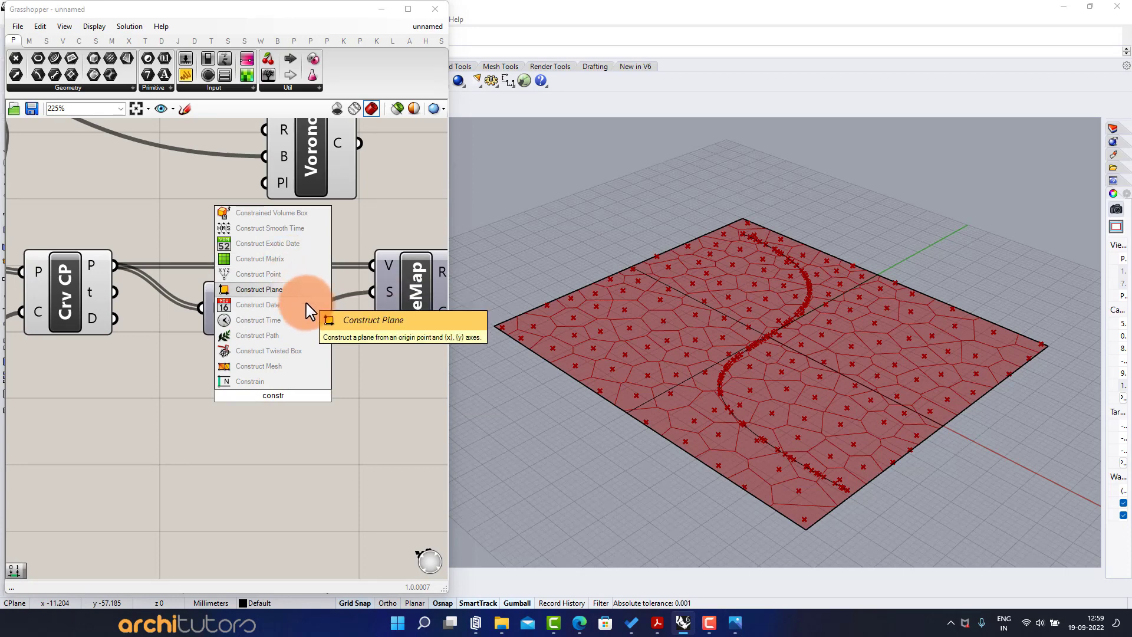
type("uct")
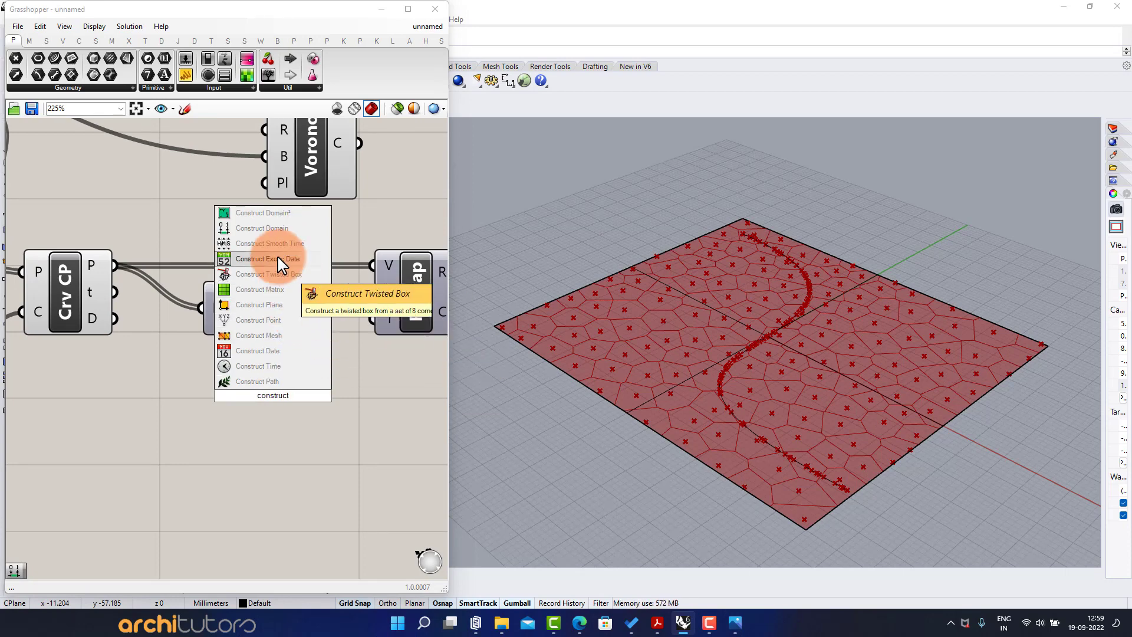
left_click(311, 230)
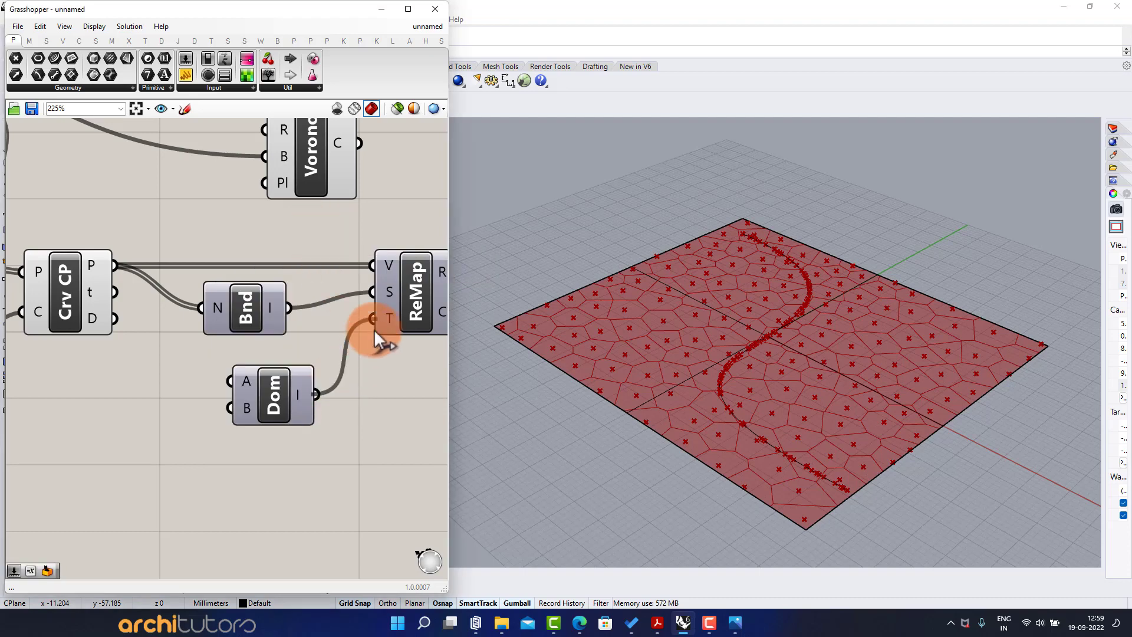
left_click_drag(267, 405, 287, 429)
- Add a number slider set to 1 and connect it to the Construct Domain start input
left_click(126, 380)
right_click_drag(142, 381, 227, 352)
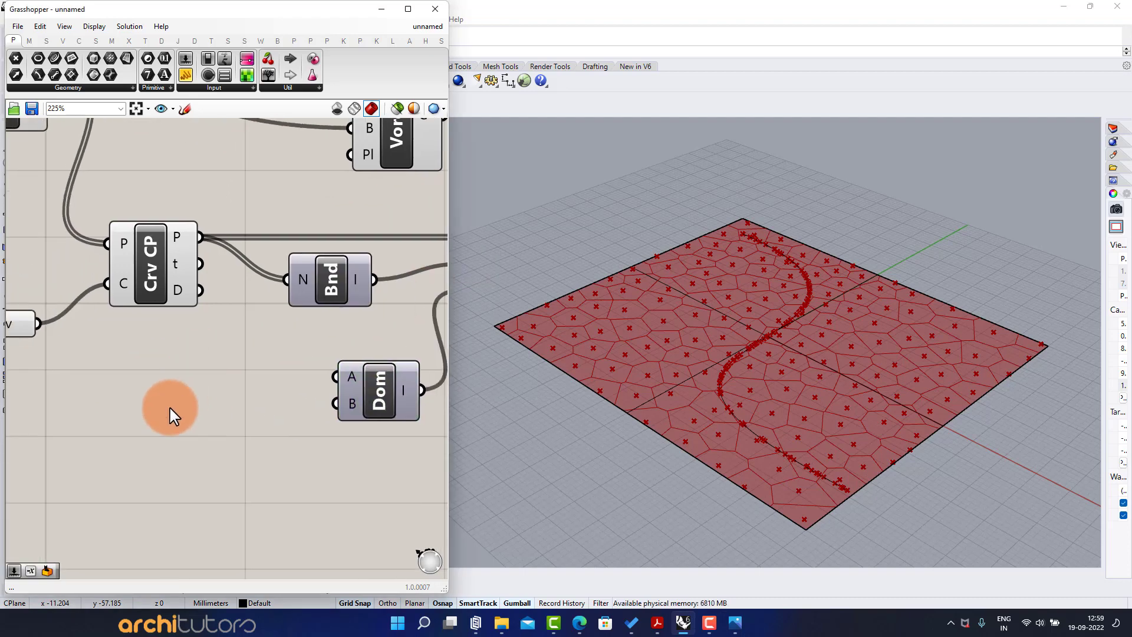
double_click(169, 408)
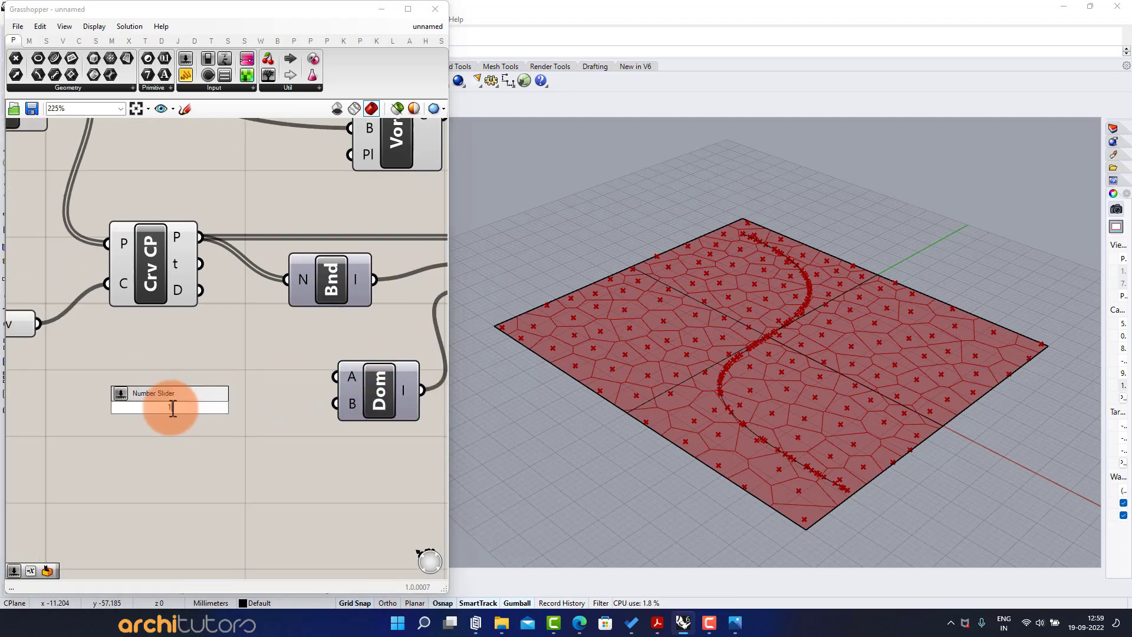
key("Return")
left_click_drag(332, 378, 336, 378)
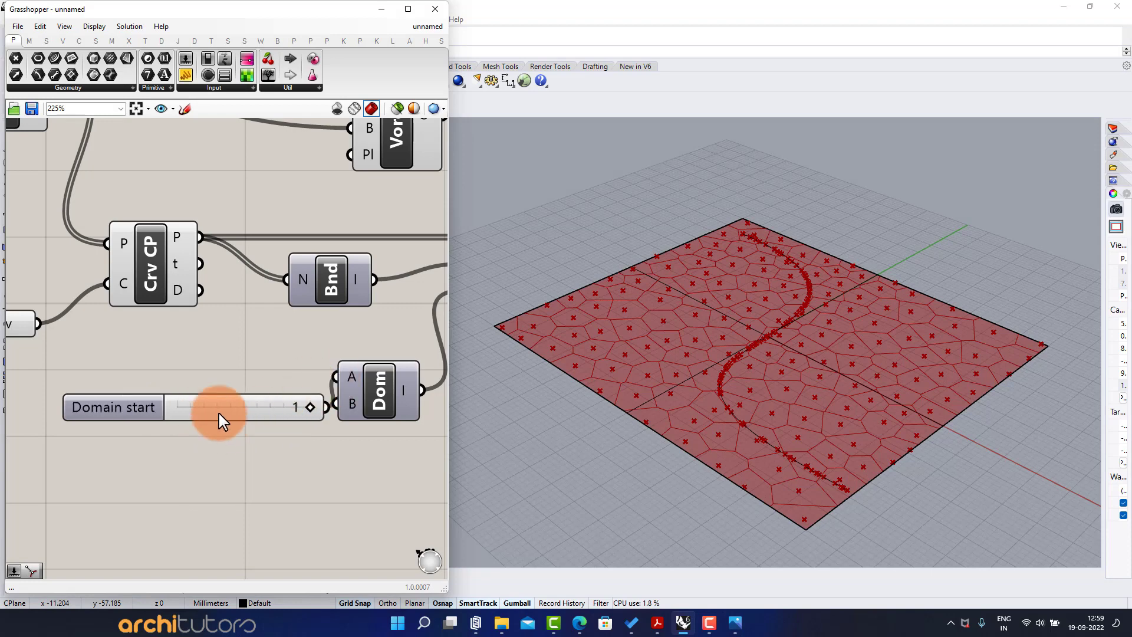
left_click_drag(222, 417, 189, 397)
mouse_move(264, 385)
left_mouse_down()
mouse_move(121, 392)
mouse_move(250, 386)
left_mouse_up()
- Add a number slider set to 0.1 and connect it to the Construct Domain end input
double_click(180, 452)
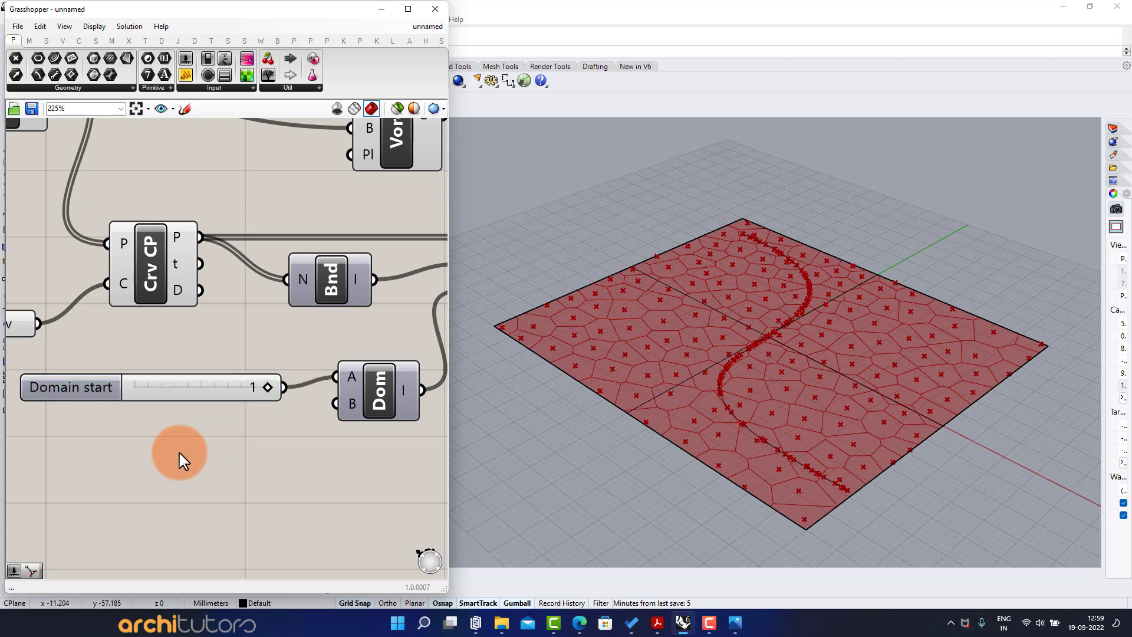
type("0.1")
key("Return")
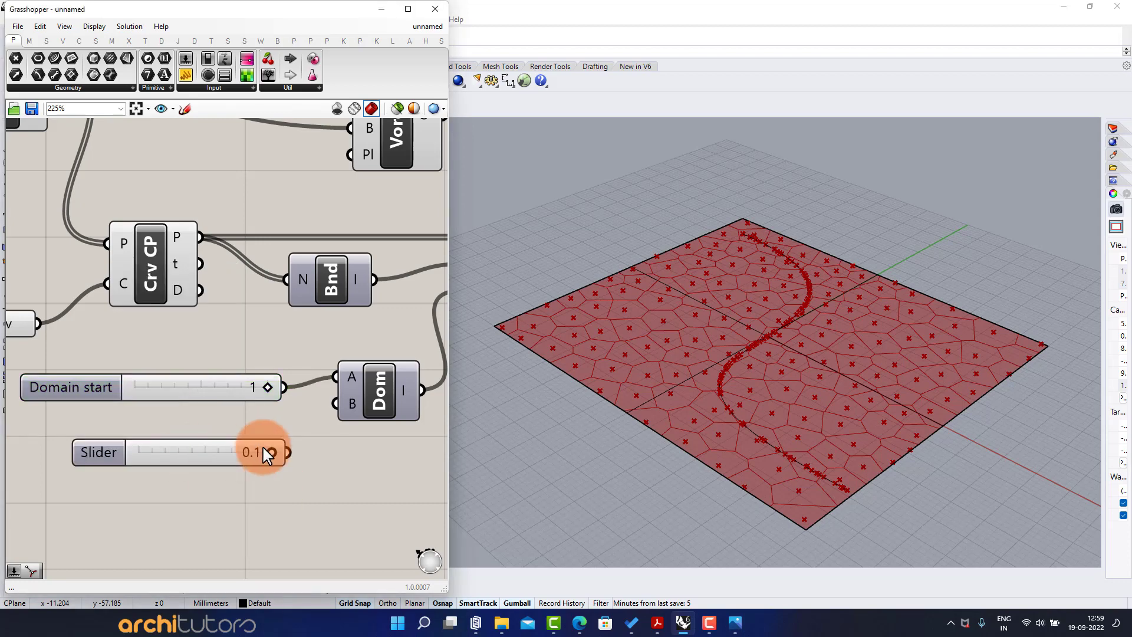
scroll(384, 455, "down", 2)
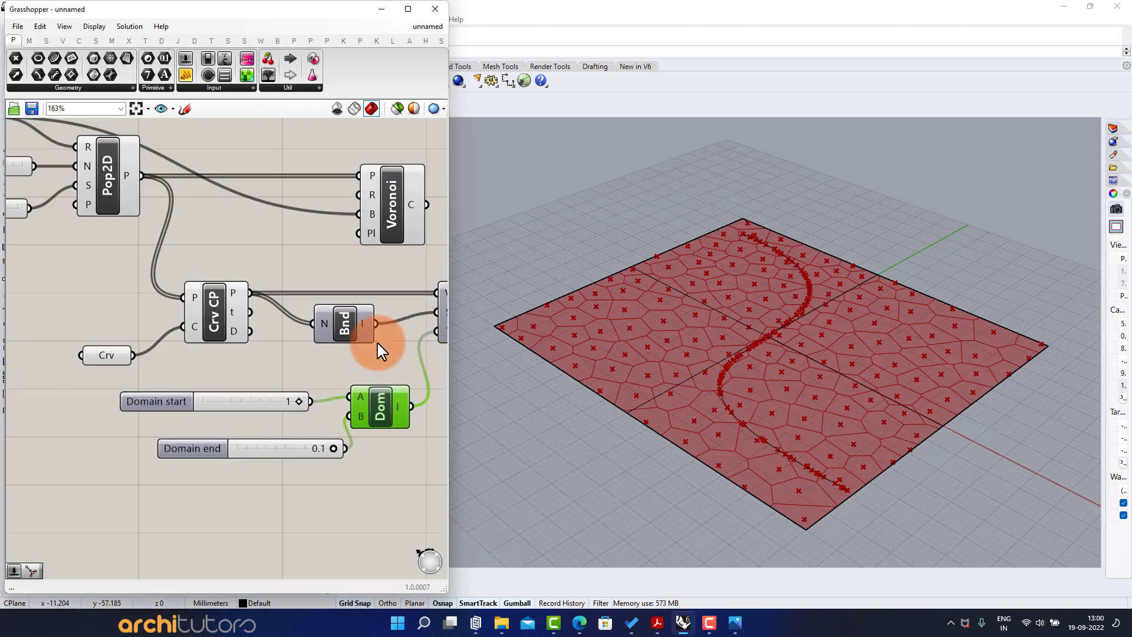
- Add an Extrude component, feed the Voronoi cells into its base input, and place it farther along the definition
right_click_drag(382, 352, 120, 354)
right_click_drag(269, 317, 234, 366)
scroll(209, 285, "up", 2)
scroll(127, 270, "down", 2)
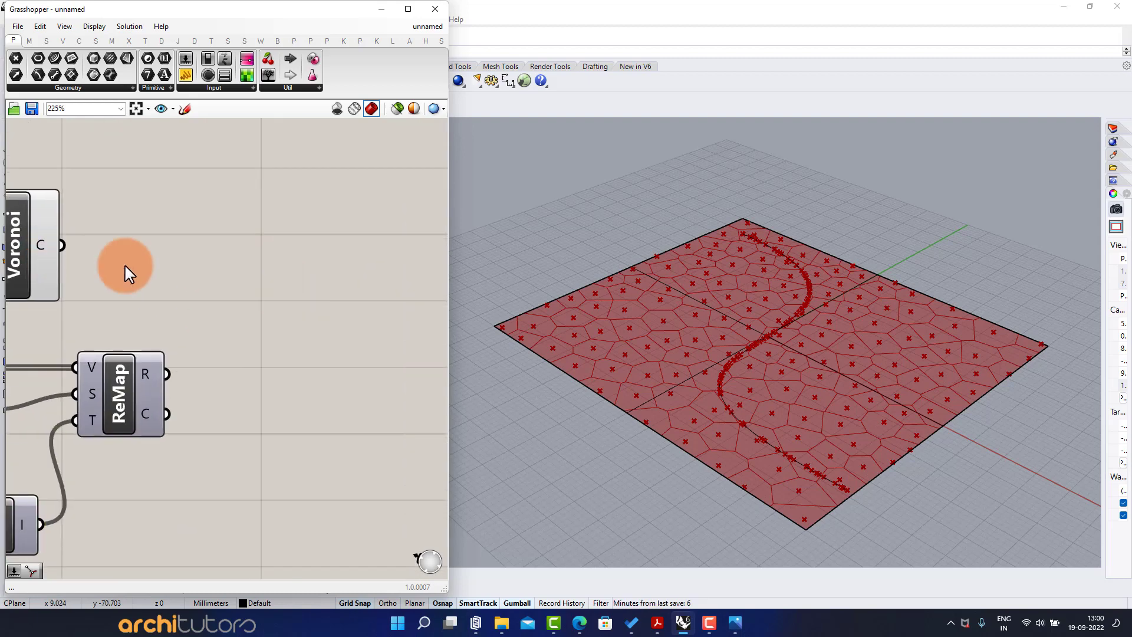
double_click(258, 248)
type("extrude")
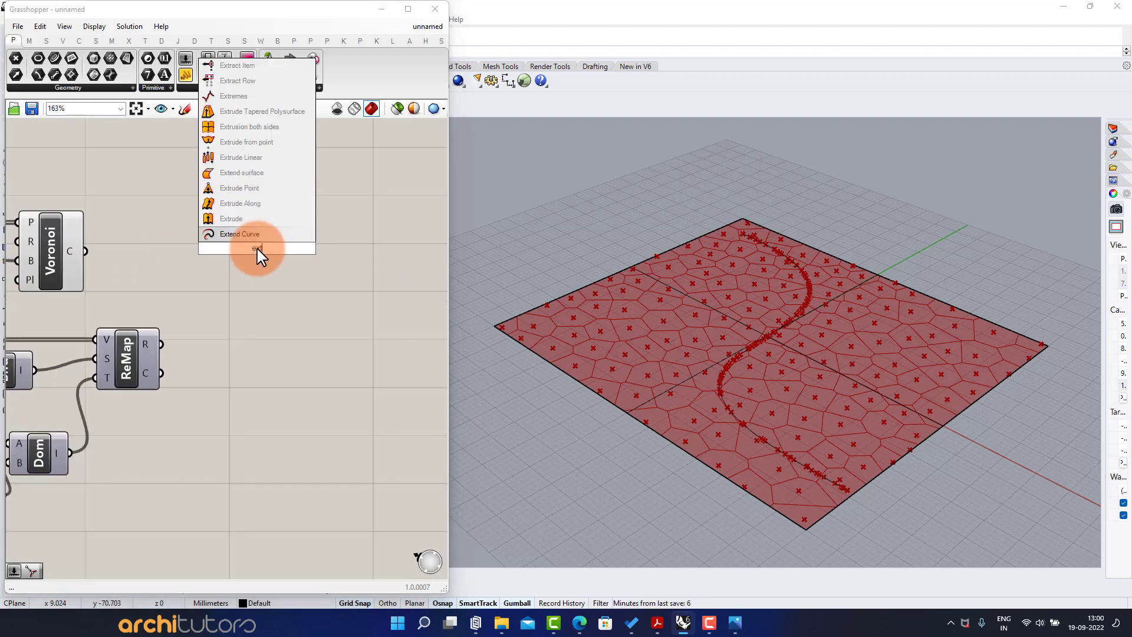
left_click(242, 240)
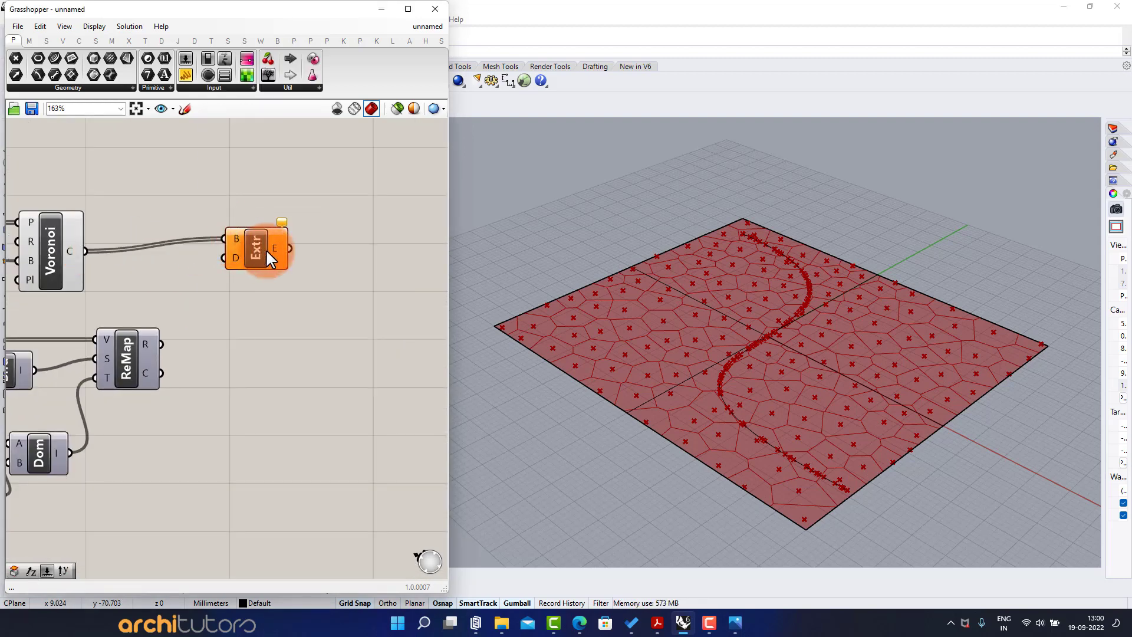
left_click_drag(266, 251, 425, 260)
left_click(357, 330)
right_click_drag(285, 333, 220, 314)
scroll(157, 330, "up", 1)
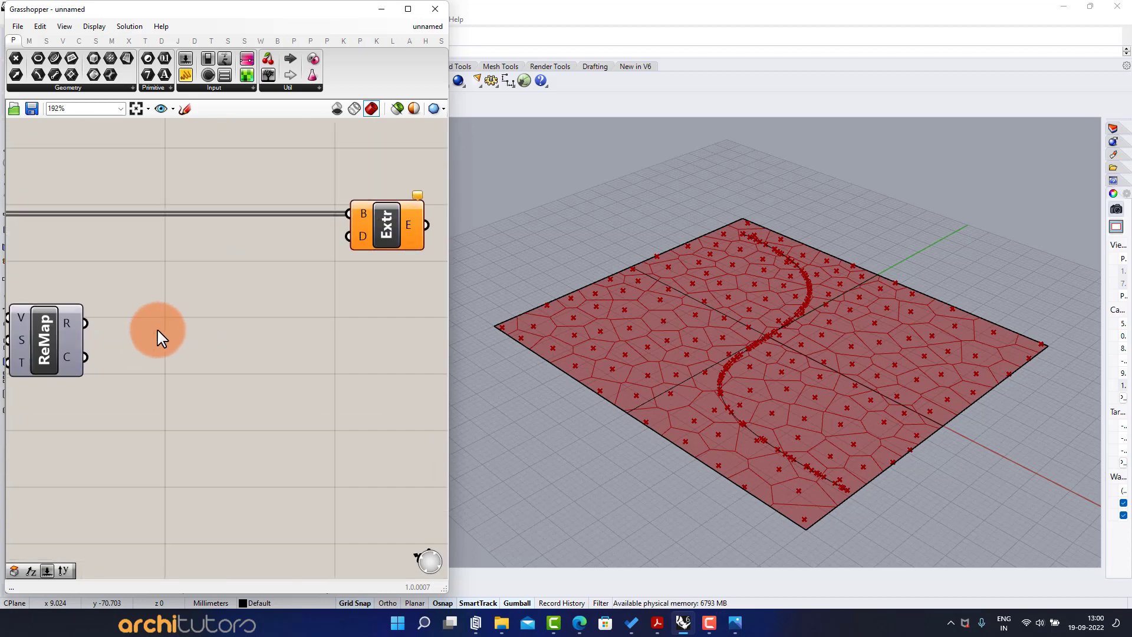
- Add a Multiplication component after Remap Numbers, connect the remapped values to its A input, and move it farther along the definition
double_click(198, 337)
type("mul")
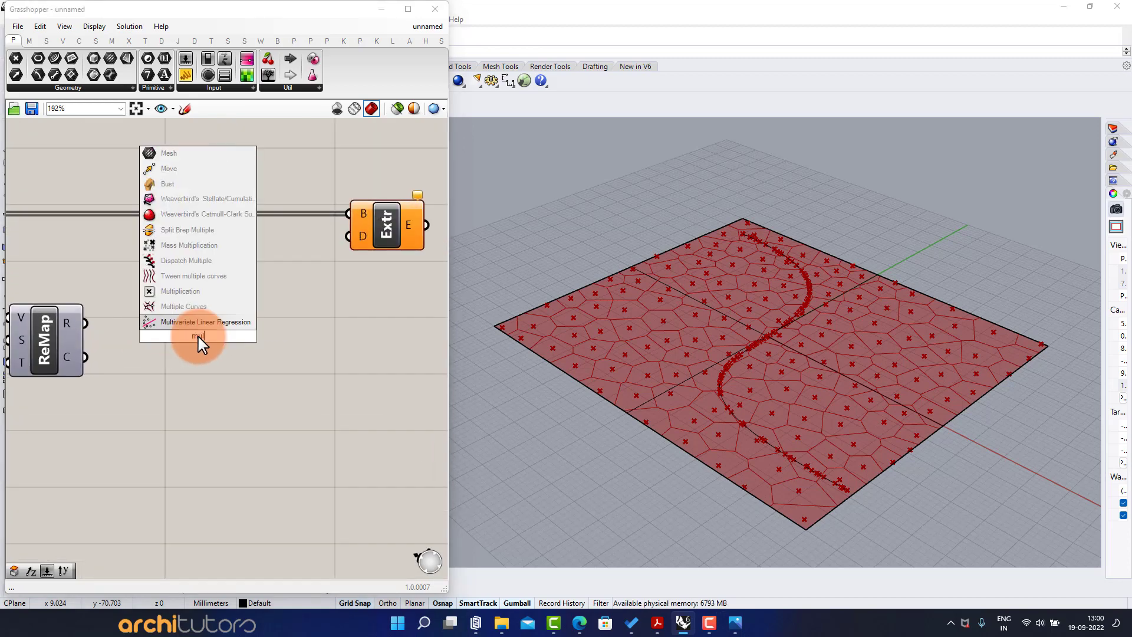
left_click(196, 293)
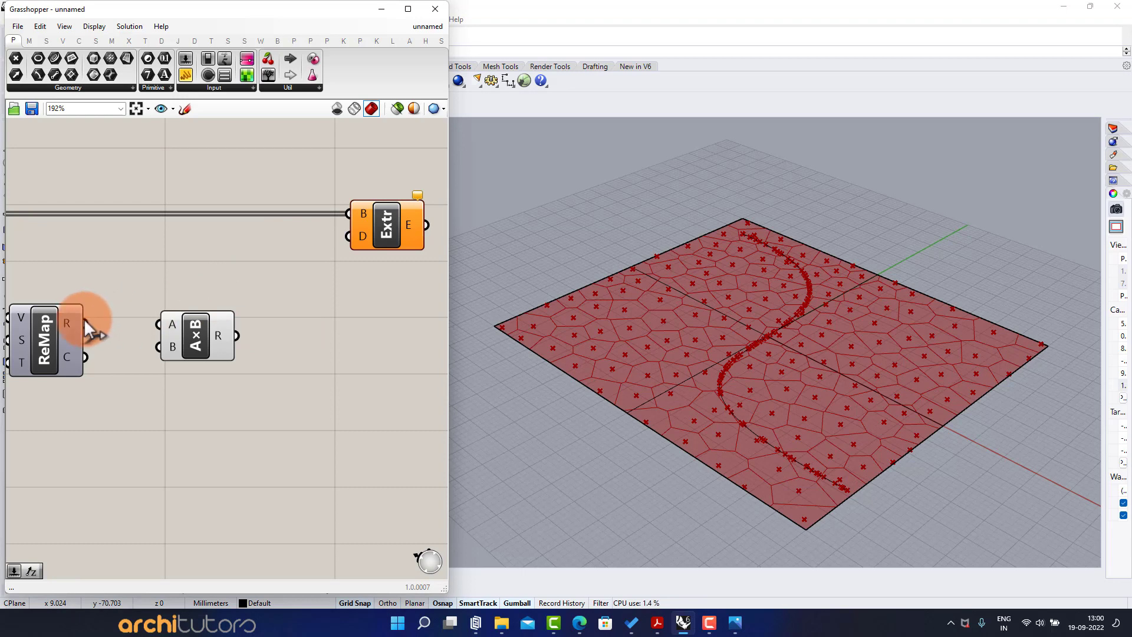
left_click_drag(196, 345, 355, 349)
- Add a number slider set to 25, connect it to the Multiplication B input, and shift the component closer to Remap Numbers
double_click(177, 417)
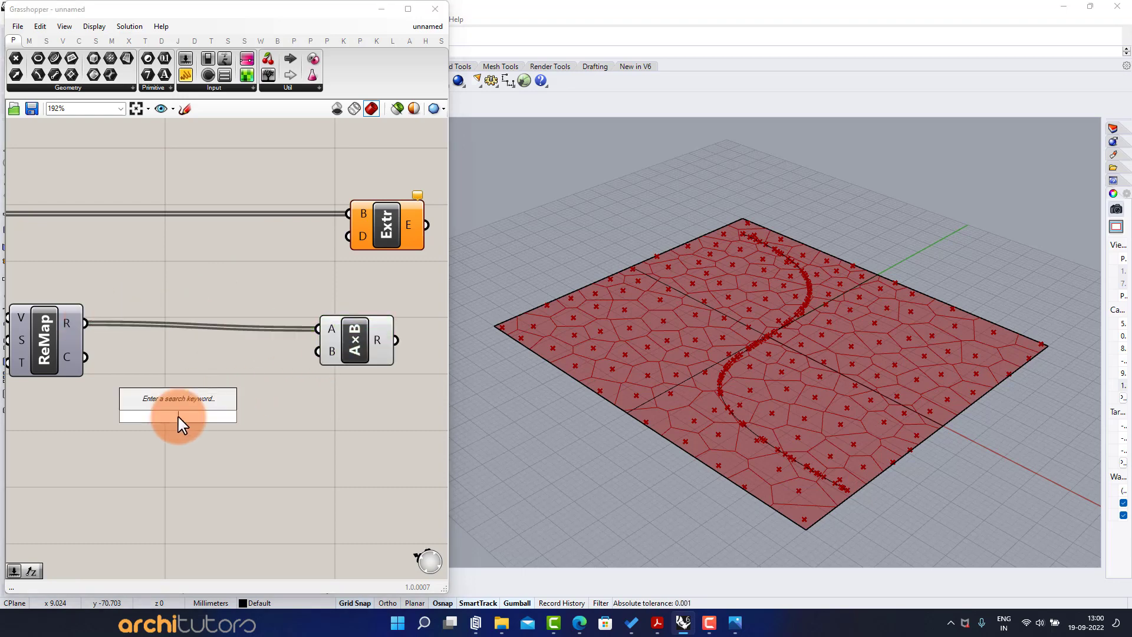
type("25")
key("Return")
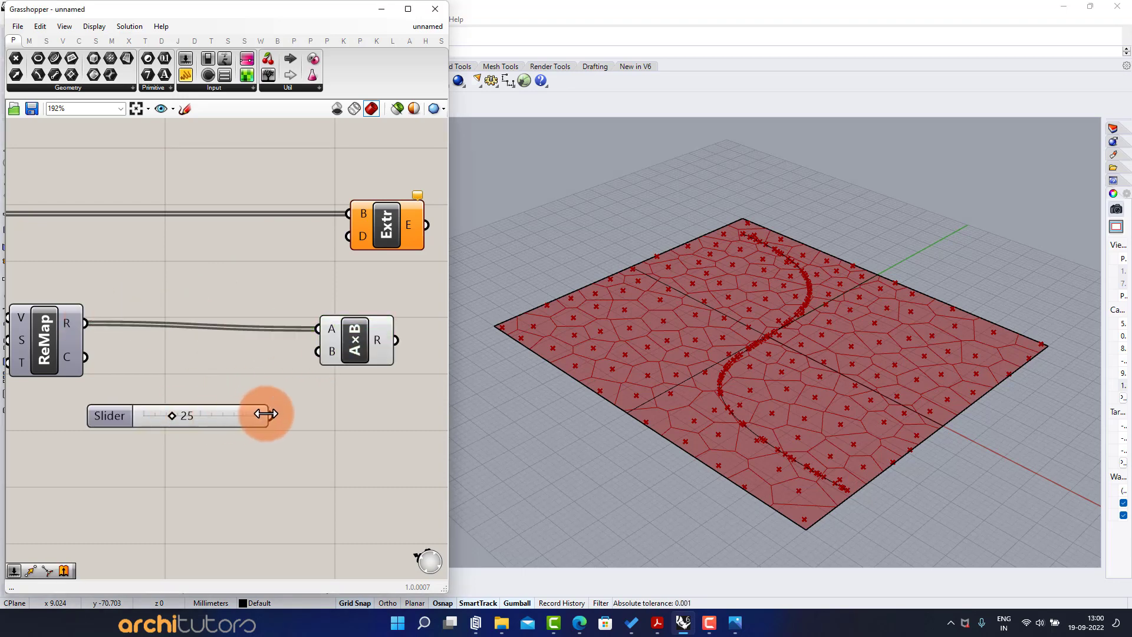
left_click_drag(322, 347, 323, 348)
left_click_drag(360, 340, 318, 342)
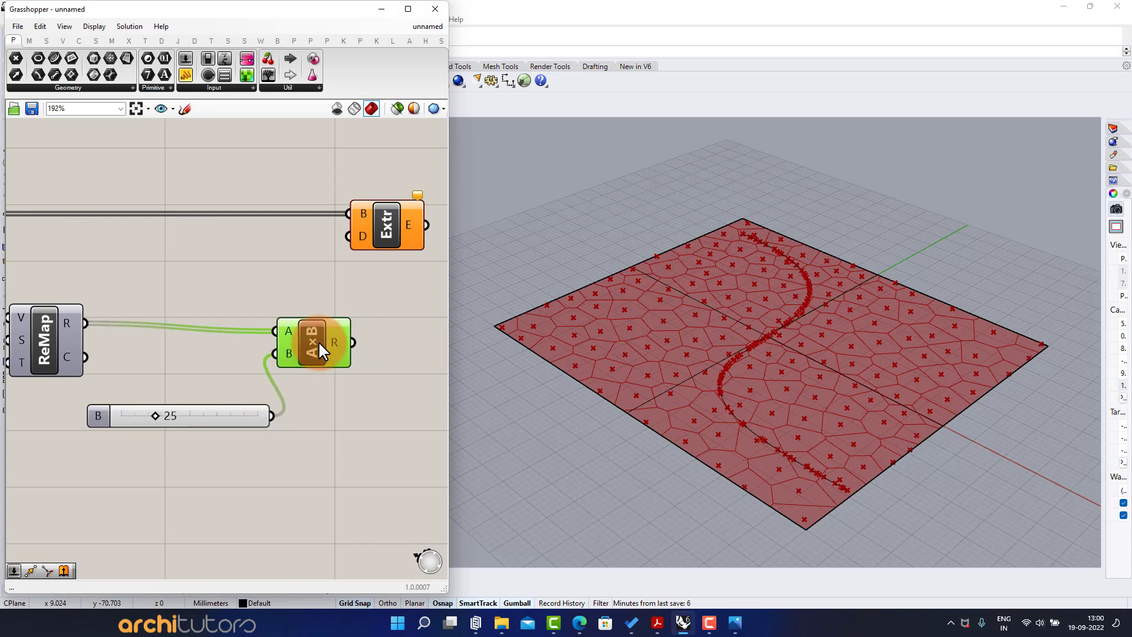
left_click(321, 395)
- Add a Unit Z component fed by the Multiplication result and connect its vector to the Extrude direction input
right_click_drag(332, 382, 195, 383)
double_click(298, 359)
type("z")
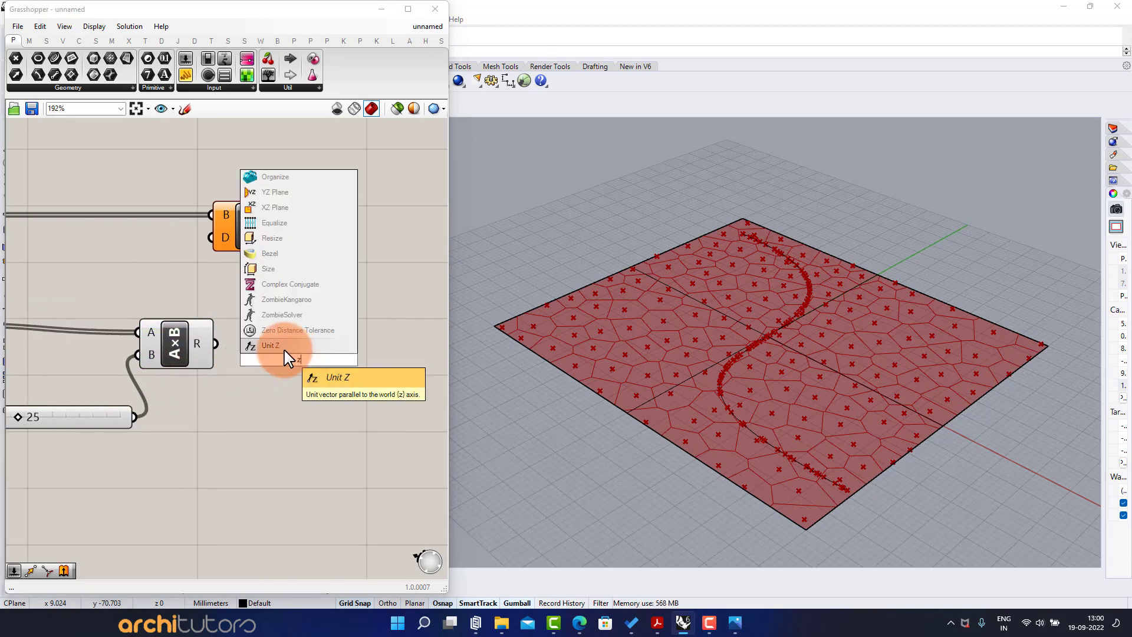
left_click(313, 346)
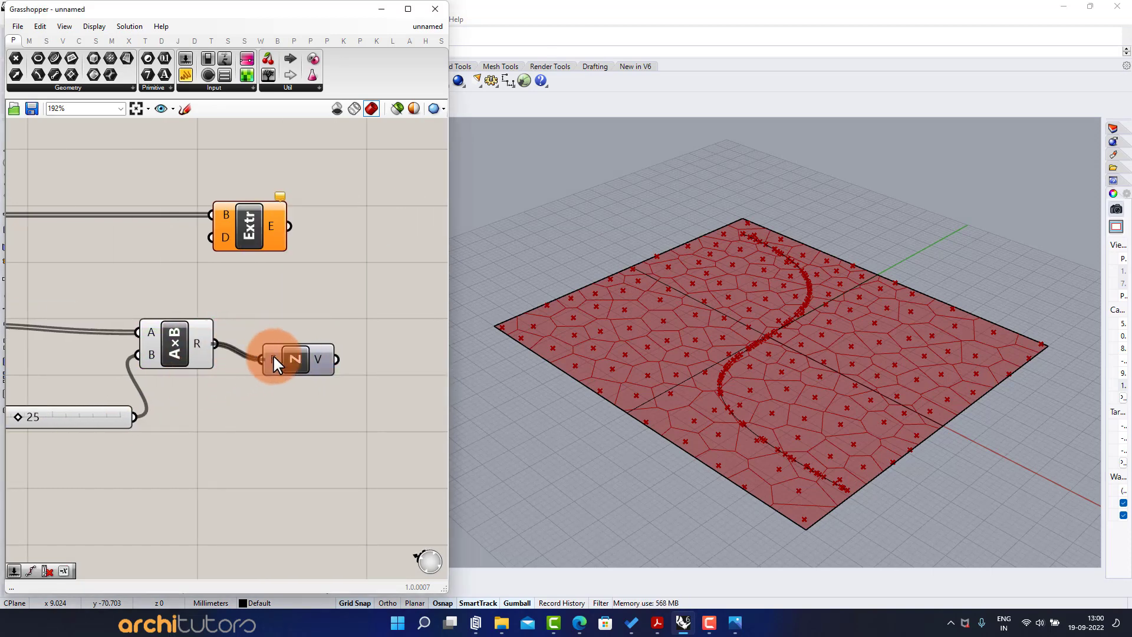
left_click_drag(215, 237, 389, 235)
- Set the multiplier slider on the Multiplication B input to 15
right_click_drag(917, 217, 690, 297)
scroll(685, 260, "up", 3)
scroll(397, 307, "down", 4)
scroll(255, 357, "up", 3)
scroll(220, 370, "up", 1)
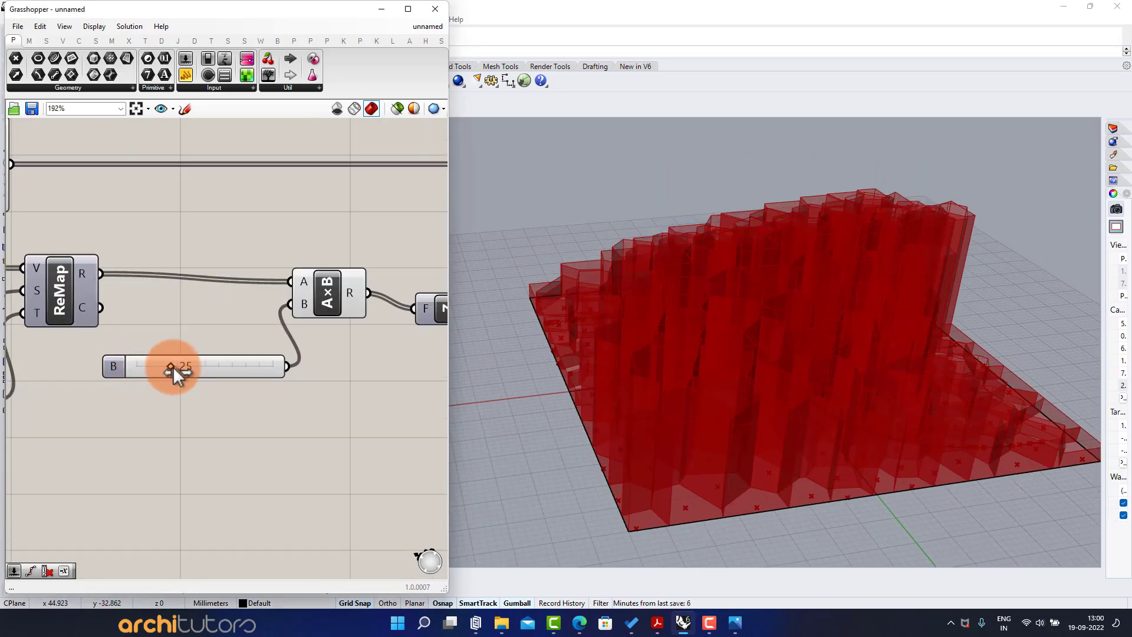
mouse_move(171, 371)
left_mouse_down()
mouse_move(220, 374)
mouse_move(165, 373)
left_mouse_up()
left_click_drag(152, 366, 159, 363)
- Add a Custom Preview component beyond Extrude and connect the extruded cells to its geometry input
scroll(195, 242, "down", 2)
right_click_drag(247, 227, 76, 260)
scroll(343, 205, "up", 2)
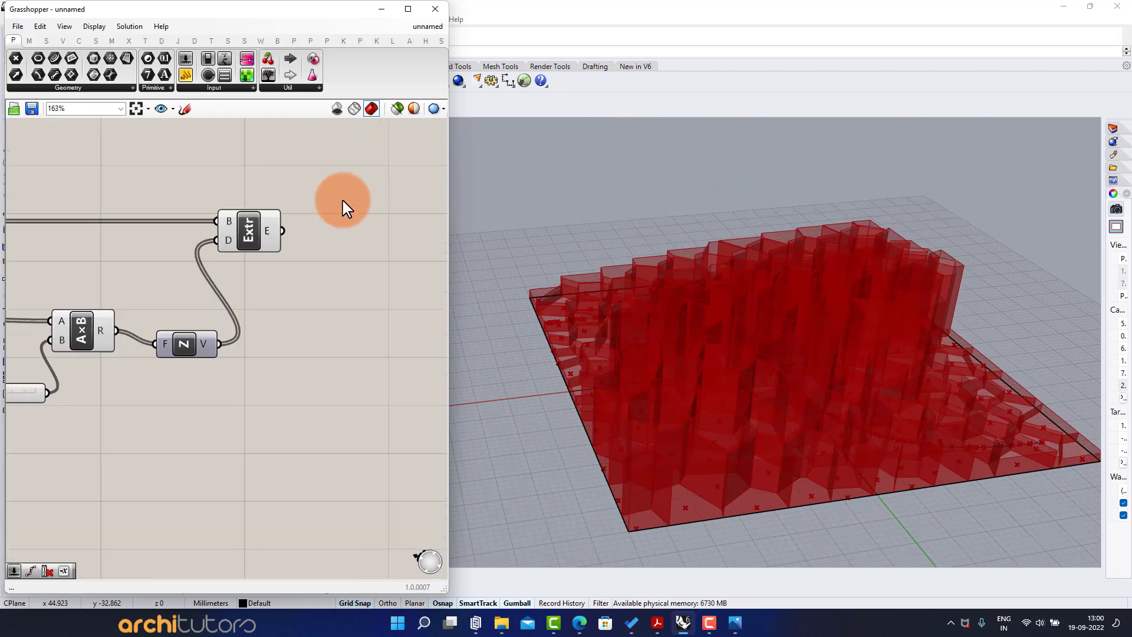
right_click_drag(365, 233, 304, 255)
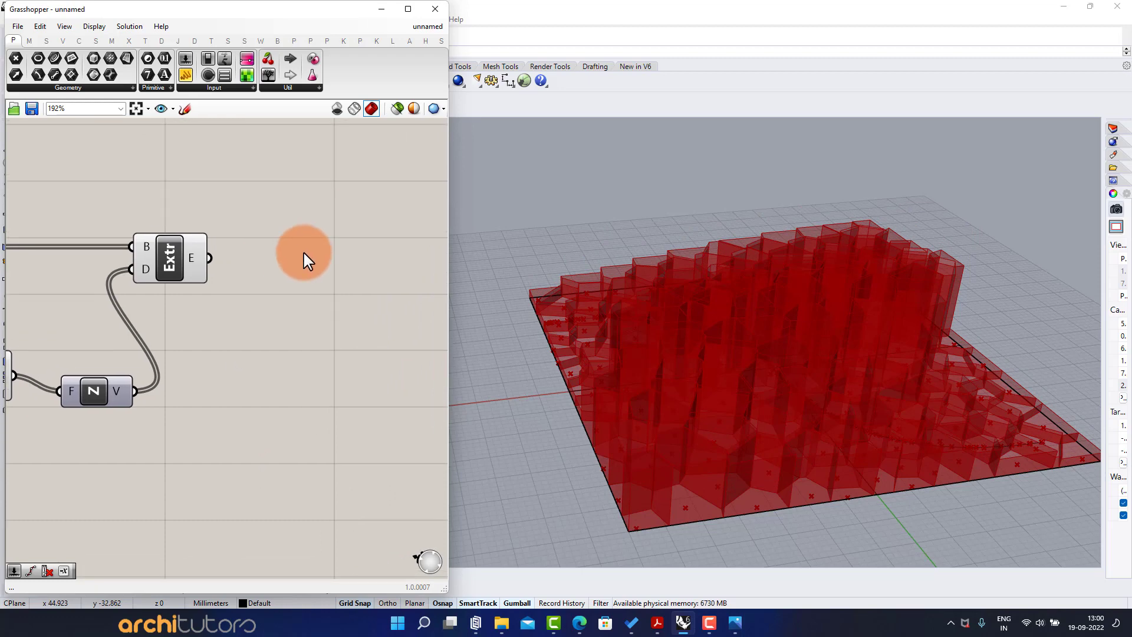
double_click(266, 257)
type("cul")
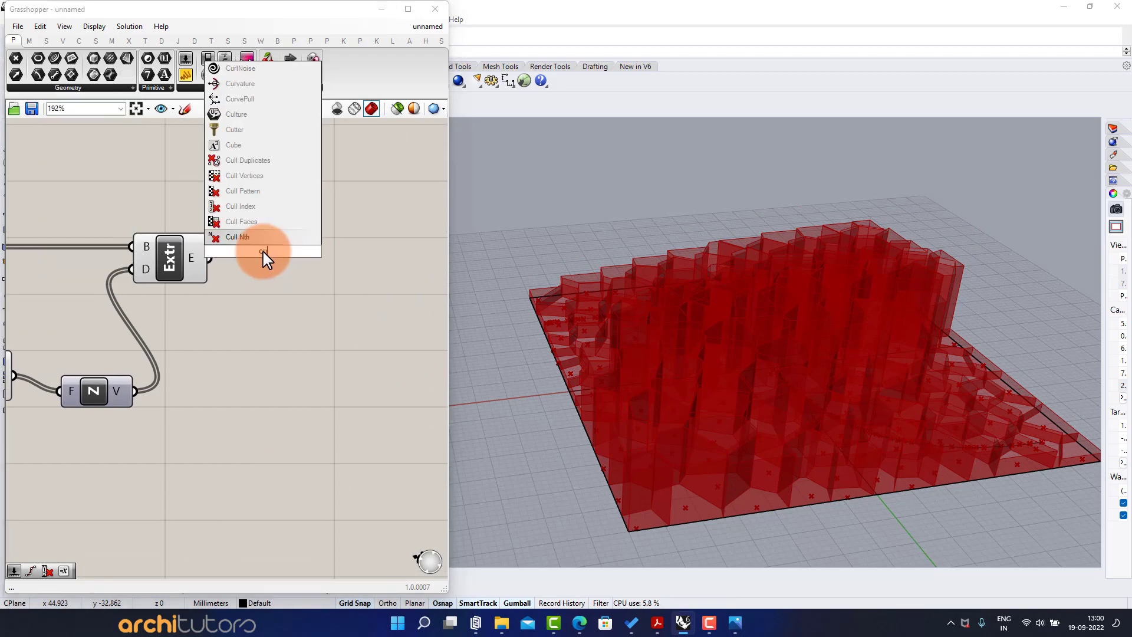
left_click(260, 175)
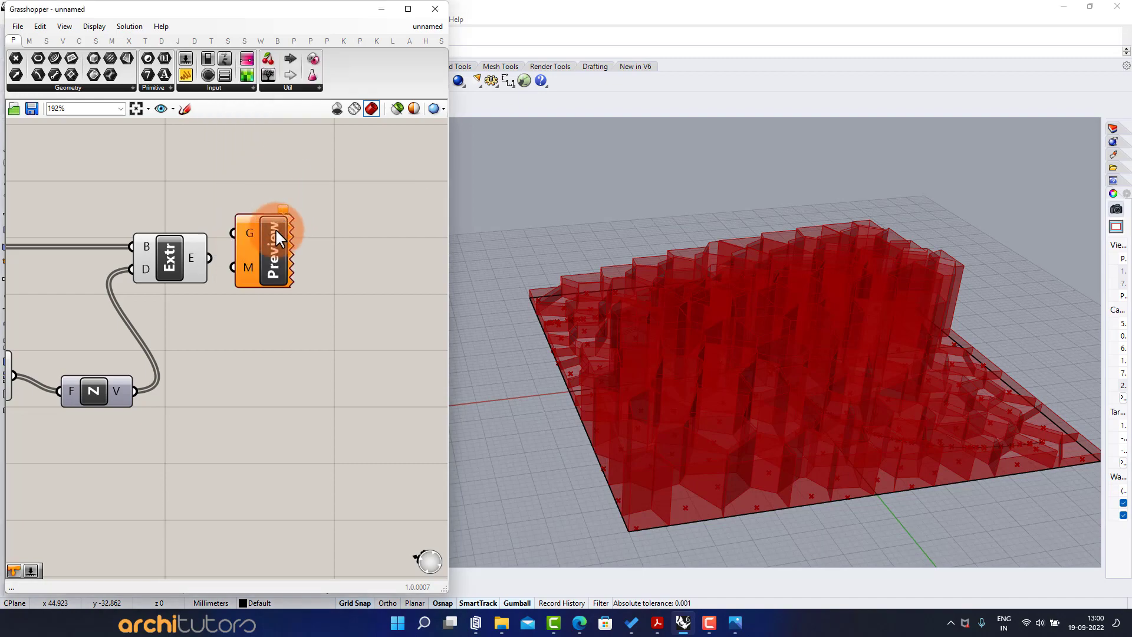
left_click_drag(207, 258, 313, 204)
left_click(283, 302)
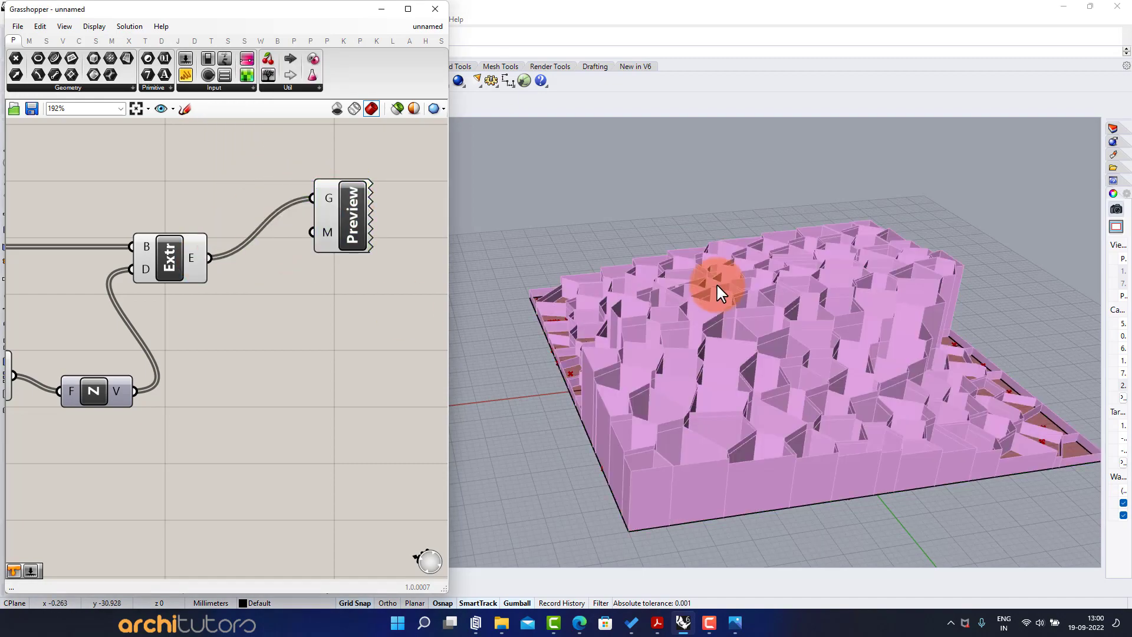
- Set the multiplier slider on the Multiplication B input to 18
scroll(718, 284, "down", 3)
right_click_drag(717, 284, 751, 299)
scroll(789, 373, "up", 4)
scroll(787, 371, "down", 3)
scroll(759, 288, "down", 2)
right_click_drag(147, 319, 302, 283)
scroll(302, 283, "down", 2)
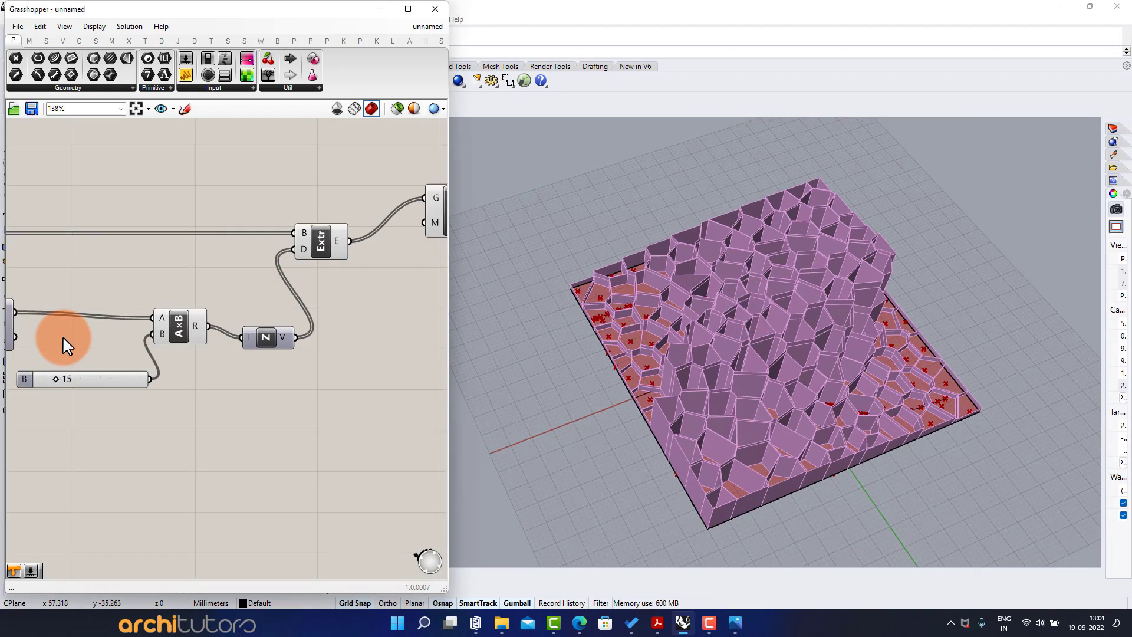
right_click_drag(66, 344, 196, 327)
scroll(191, 336, "up", 3)
mouse_move(169, 381)
left_mouse_down()
mouse_move(153, 381)
mouse_move(178, 385)
left_mouse_up()
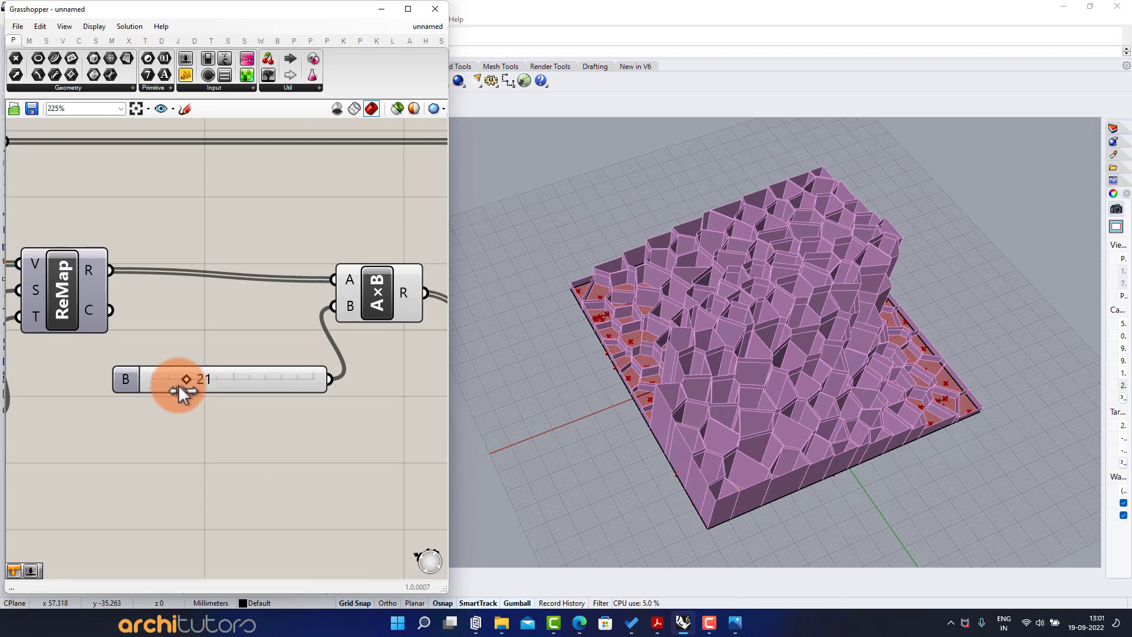
- Add a number slider set to 1.25 and connect it to the Construct Domain start input in place of the existing slider
scroll(227, 288, "down", 2)
right_click_drag(232, 291, 340, 290)
scroll(341, 290, "down", 2)
right_click_drag(182, 299, 291, 298)
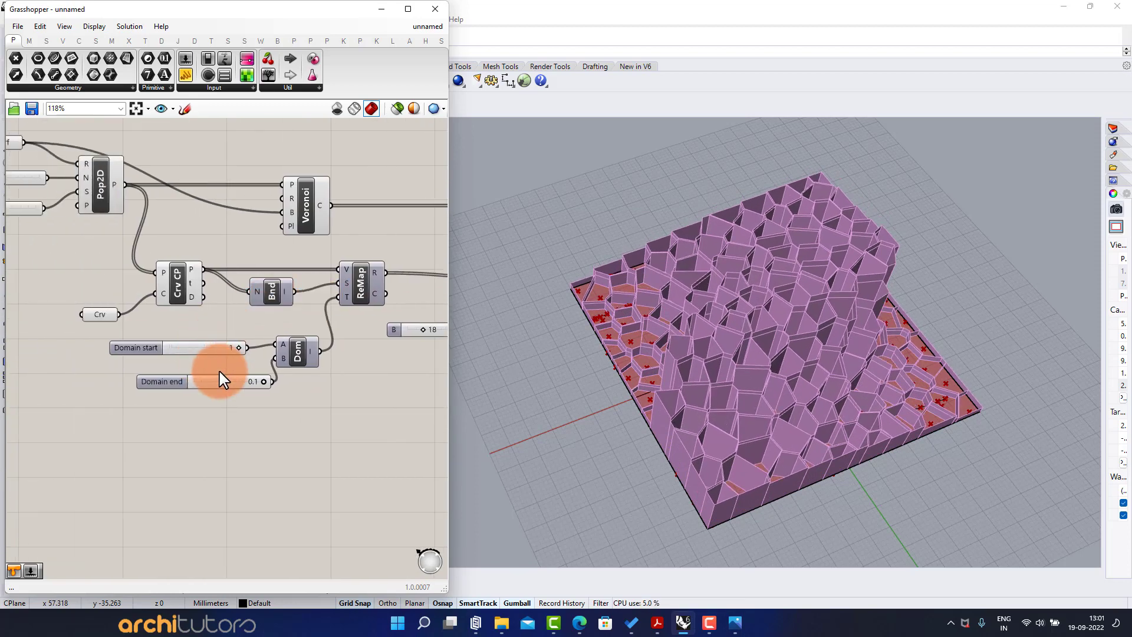
scroll(223, 379, "up", 3)
left_click_drag(151, 328, 228, 331)
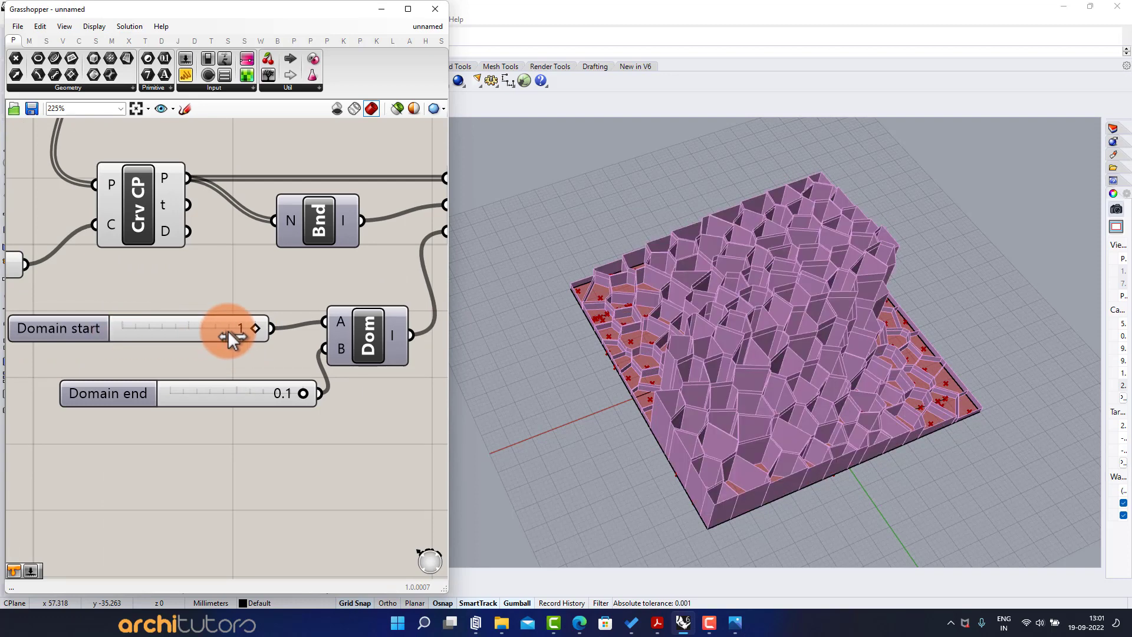
double_click(154, 291)
type("1.25")
key("Return")
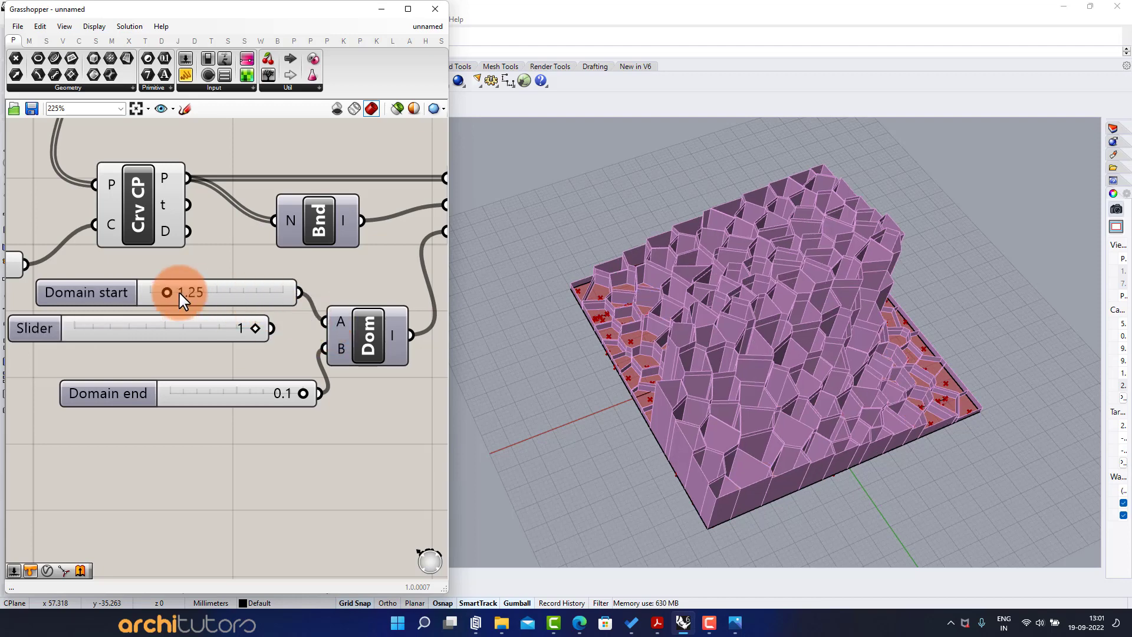
- Set the Domain start slider to 0.99 and inspect the extruded cells from a lower angle
scroll(174, 295, "up", 2)
left_click_drag(192, 306, 220, 313)
right_click_drag(743, 321, 787, 230)
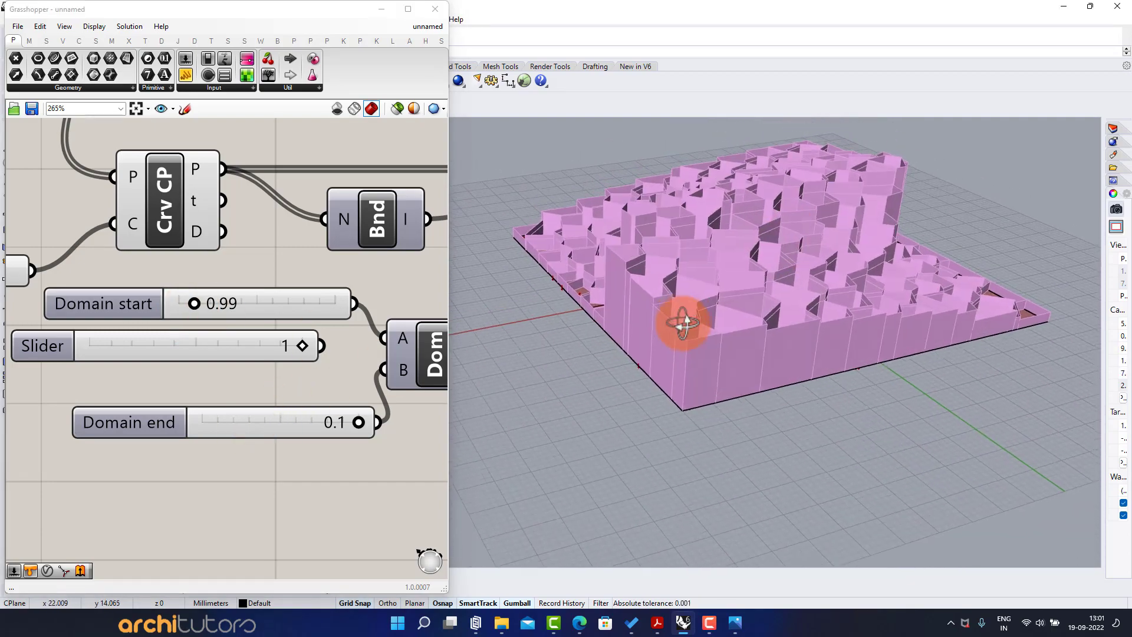
mouse_move(682, 319)
right_mouse_down()
mouse_move(733, 321)
mouse_move(705, 369)
mouse_move(687, 366)
mouse_move(684, 334)
right_mouse_up()
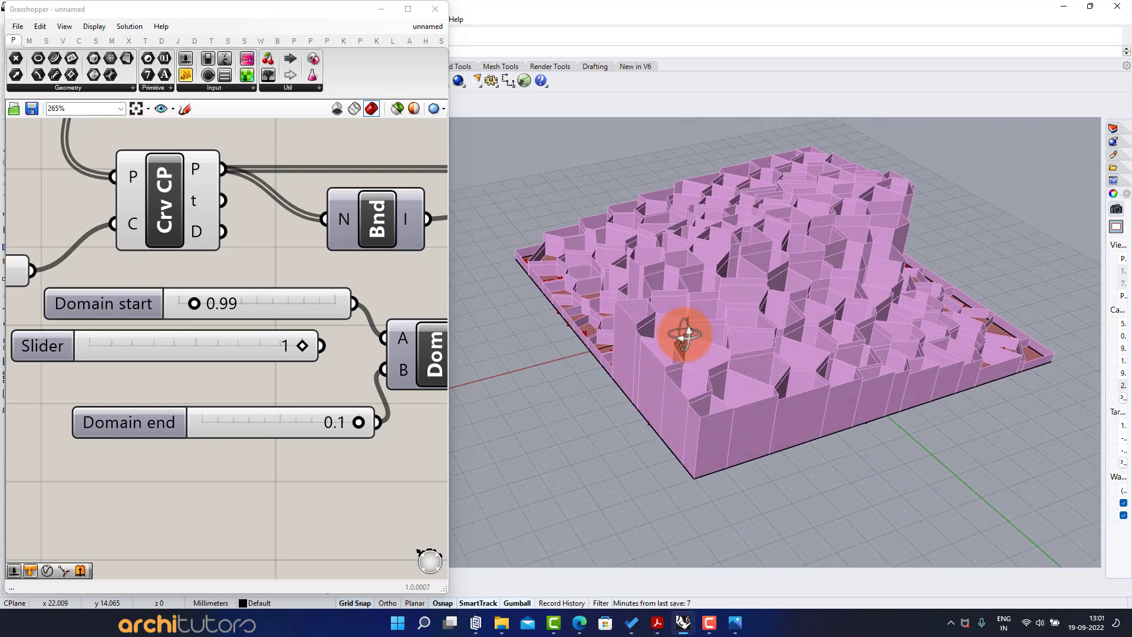
- Add a number slider set to 0.25 and connect it to the Construct Domain end input in place of the 0.1 slider
double_click(252, 466)
key("Return")
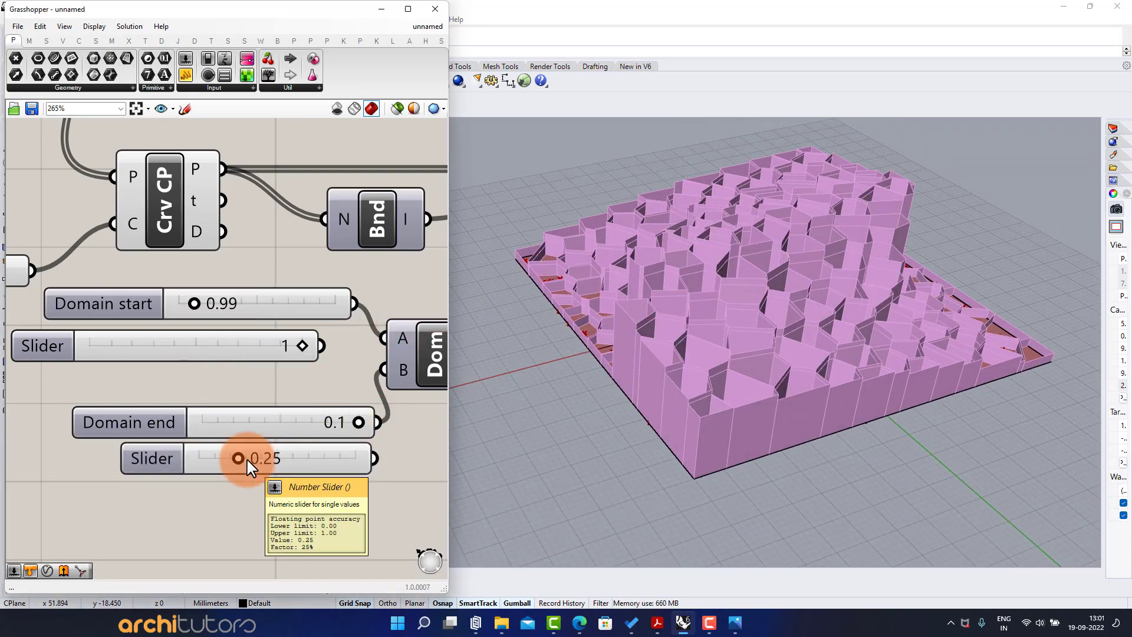
left_click(314, 476)
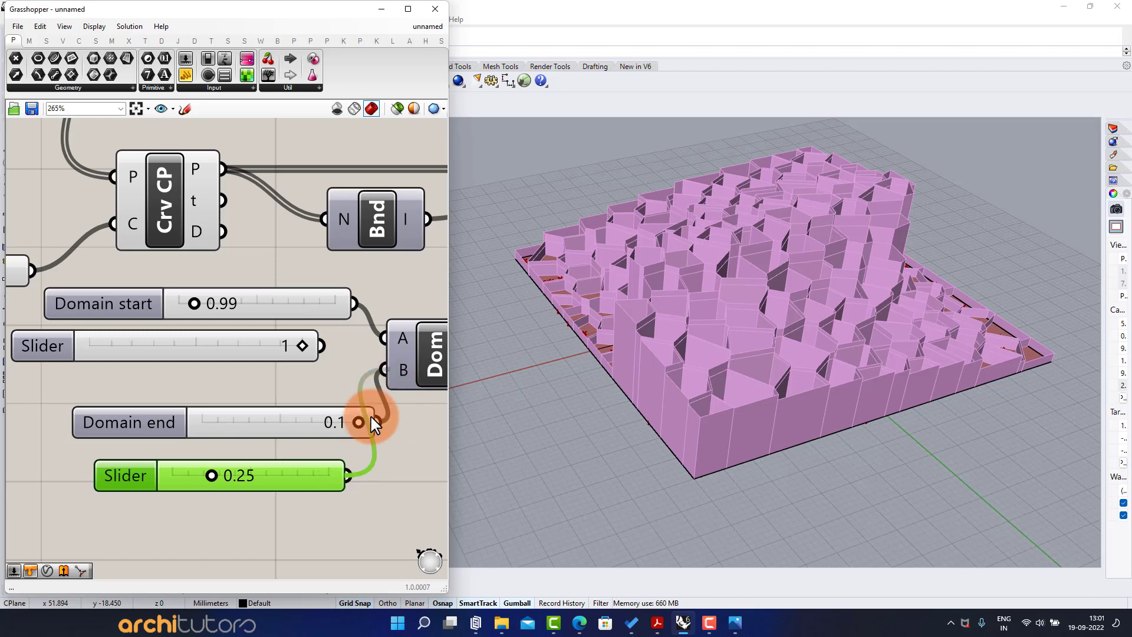
scroll(615, 358, "up", 4)
scroll(275, 470, "down", 1)
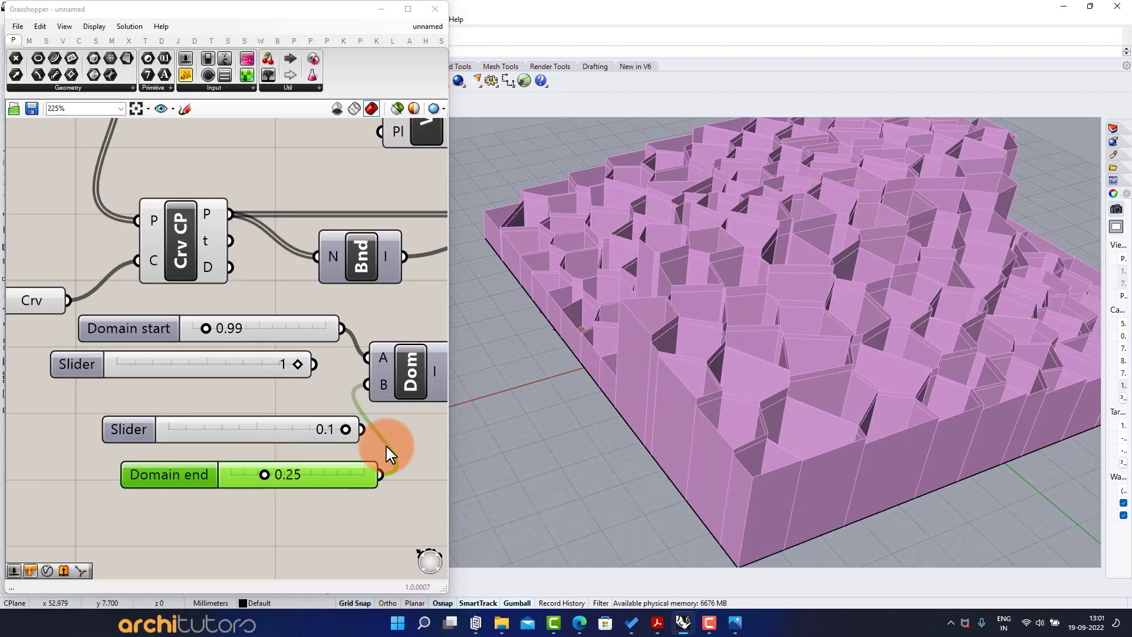
scroll(555, 376, "down", 5)
scroll(557, 376, "up", 2)
- Set the Domain end slider to 0.13 and the Domain start slider to 1.08
mouse_move(263, 476)
left_mouse_down()
mouse_move(236, 479)
mouse_move(248, 476)
left_mouse_up()
left_click_drag(210, 330, 208, 330)
right_click_drag(813, 373, 837, 298)
scroll(851, 245, "up", 3)
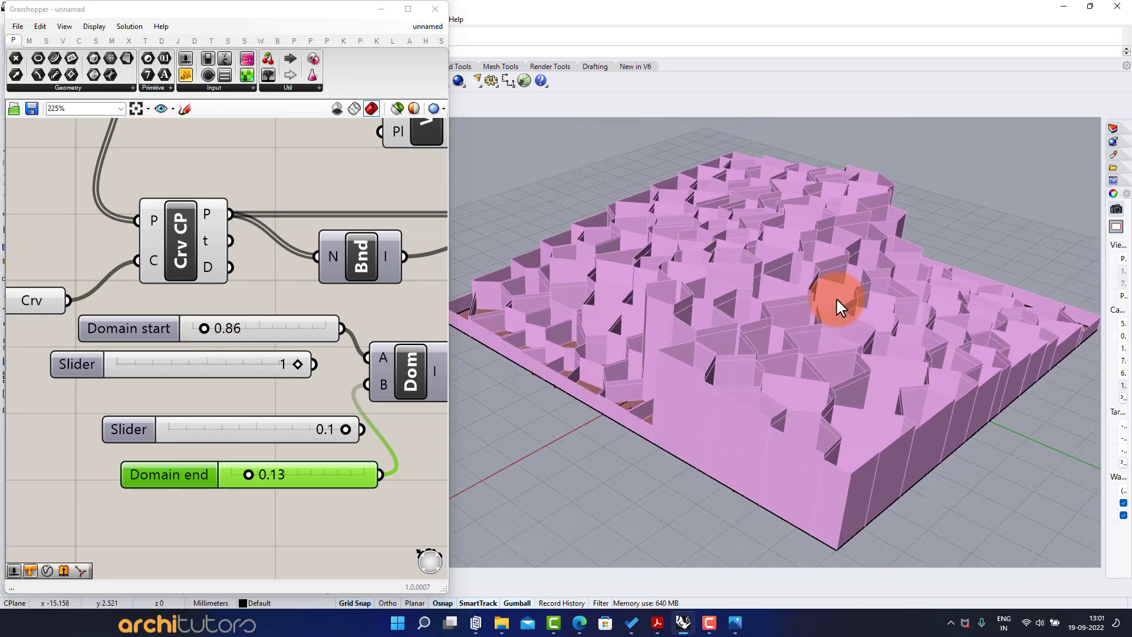
left_click_drag(201, 331, 215, 330)
- Add a Cap Holes component fed by the Extrude output and connect its result to the Custom Preview geometry input
scroll(247, 312, "down", 2)
scroll(245, 306, "down", 2)
right_click_drag(245, 305, 97, 331)
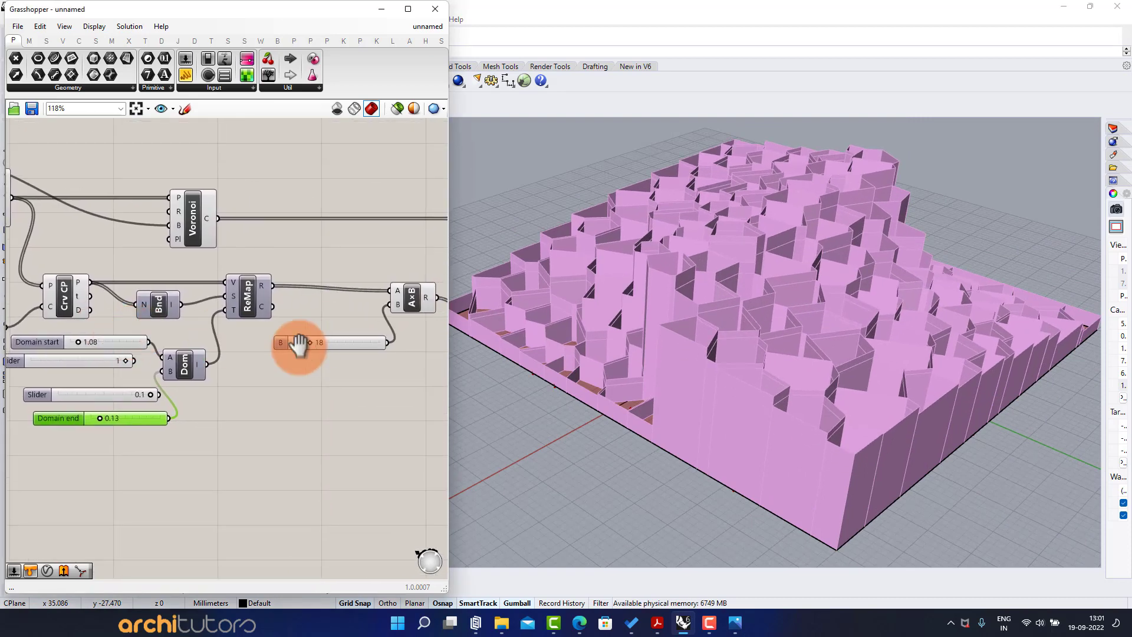
right_click_drag(298, 346, 108, 344)
scroll(328, 267, "up", 1)
right_click_drag(351, 247, 200, 296)
scroll(260, 297, "up", 1)
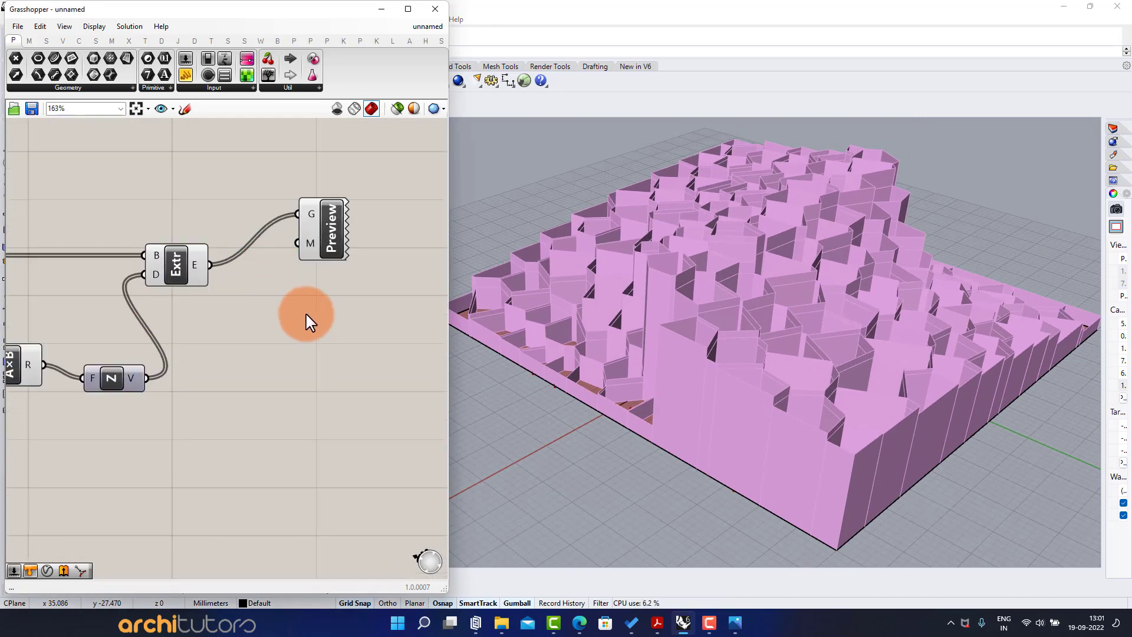
right_click_drag(803, 272, 825, 298)
scroll(826, 301, "down", 2)
scroll(294, 297, "up", 2)
right_click_drag(255, 301, 249, 325)
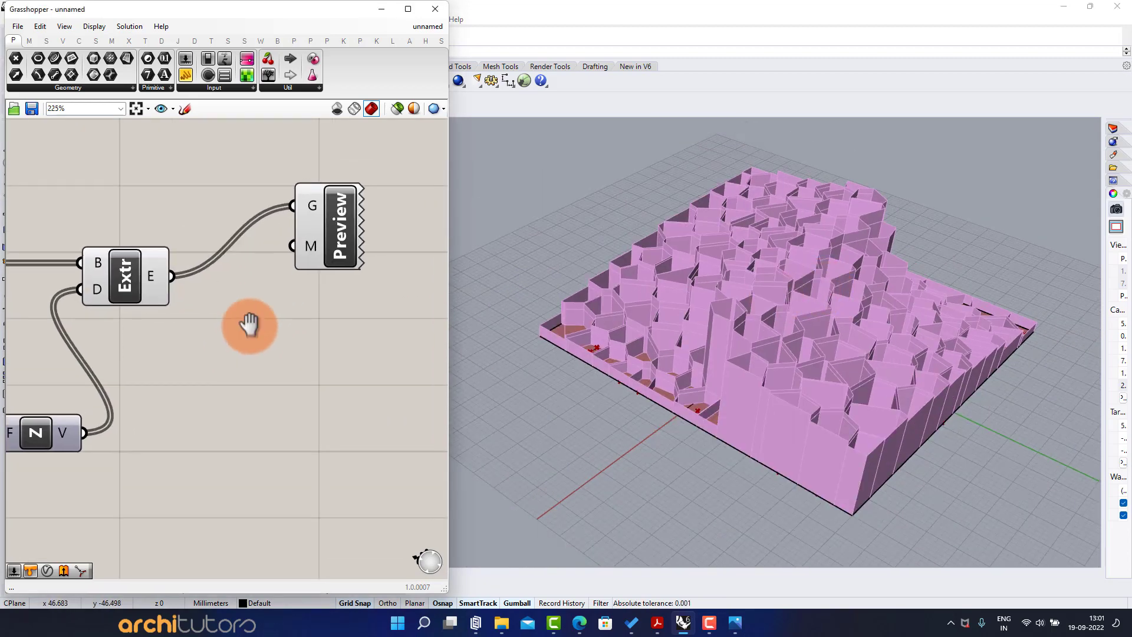
double_click(264, 341)
type("cap")
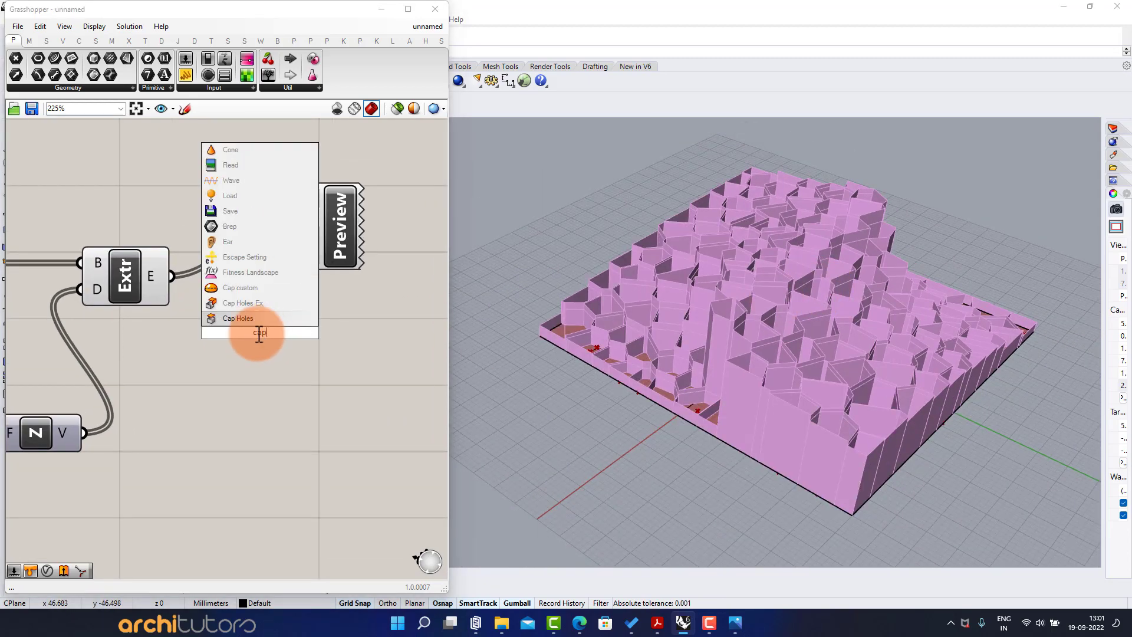
left_click(230, 319)
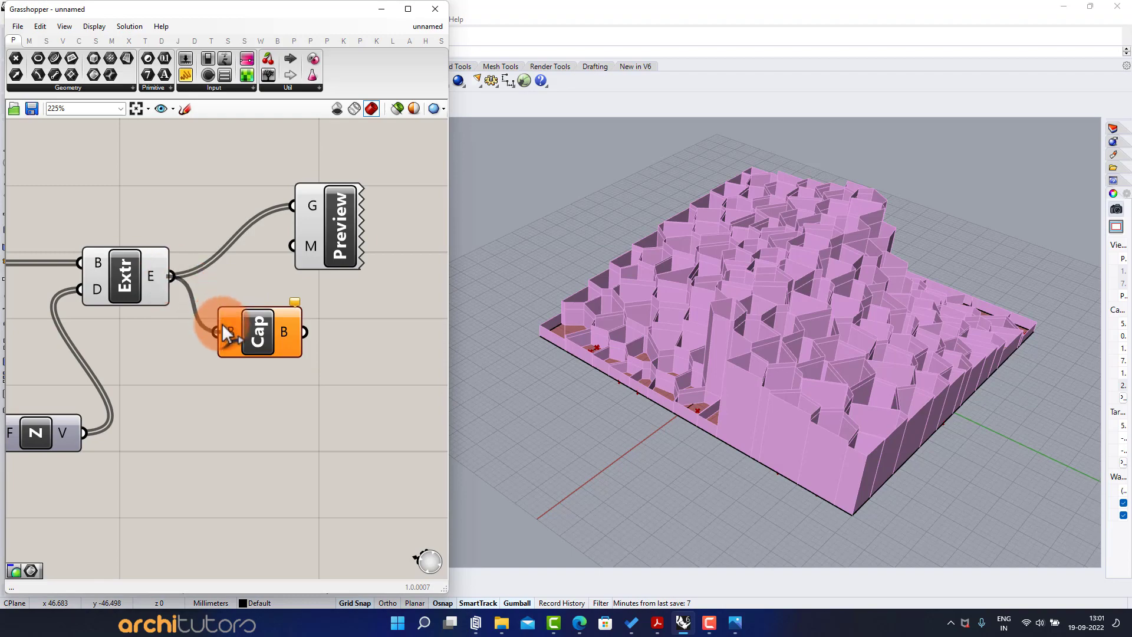
left_click_drag(221, 325, 217, 331)
left_click_drag(266, 250, 390, 236)
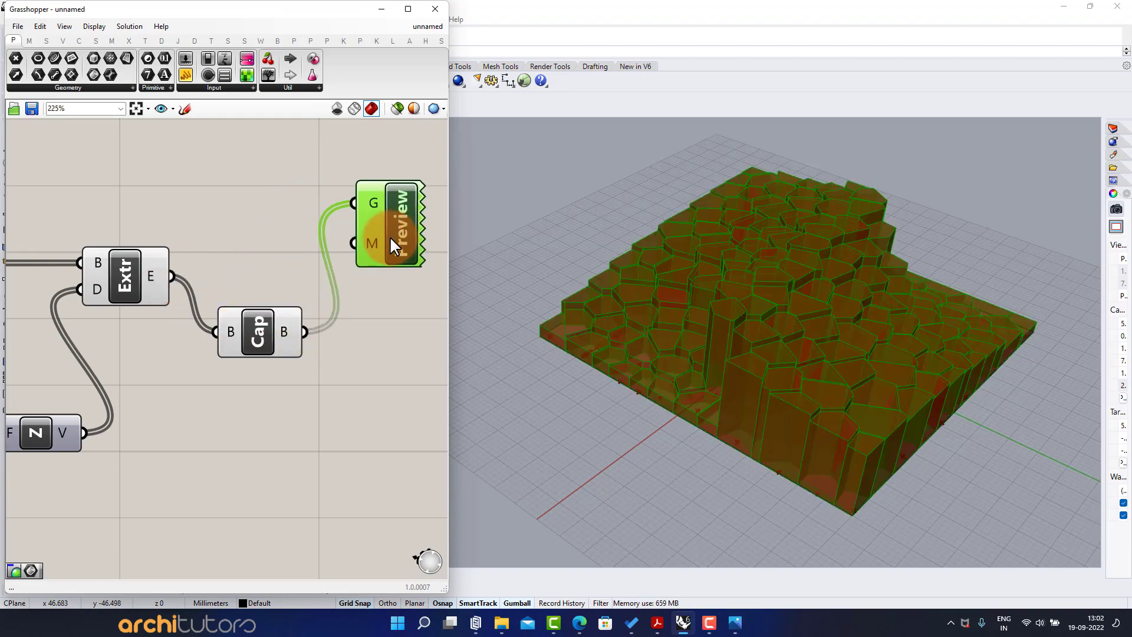
- Bake the capped cells from Custom Preview onto the Default layer as a group, and undo the last move of the preview component
right_click_drag(793, 380, 811, 362)
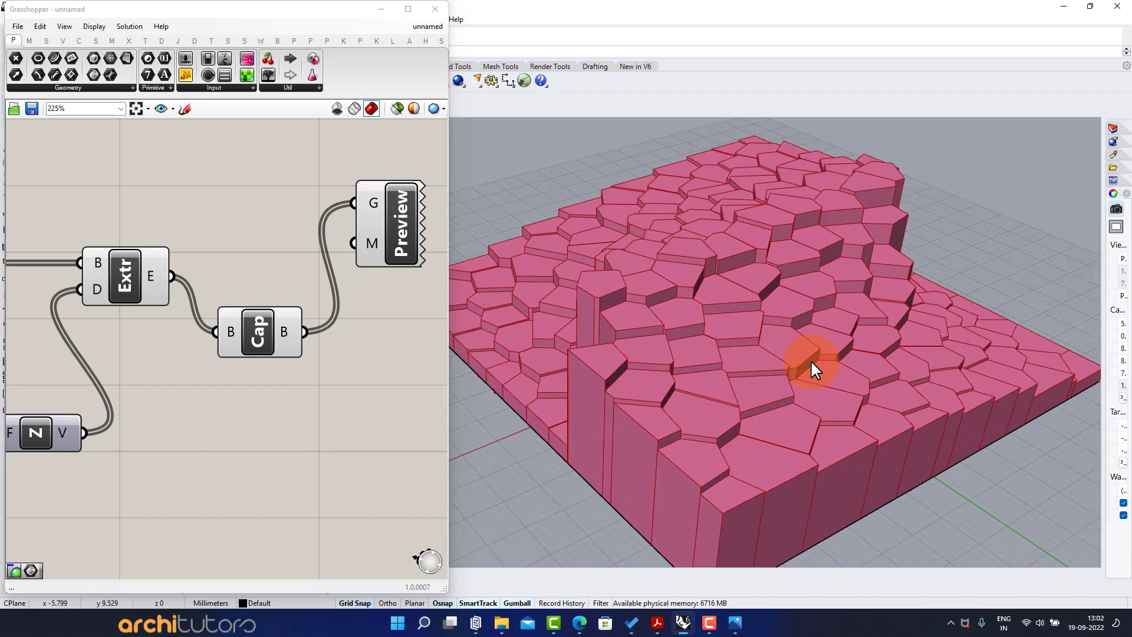
right_click_drag(375, 310, 296, 325)
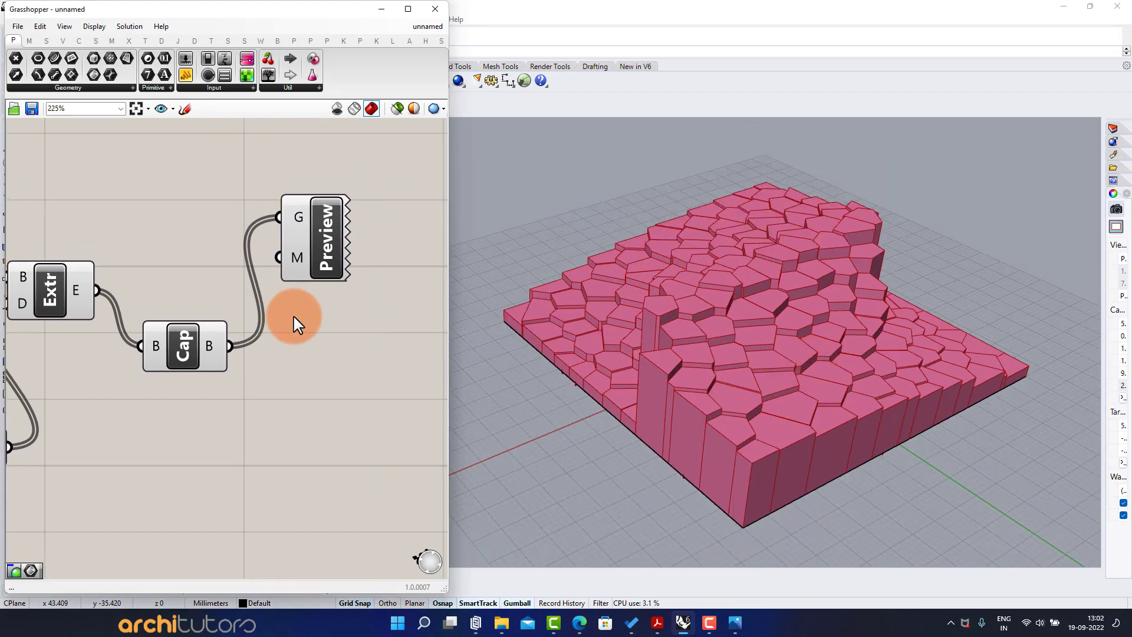
right_click(313, 247)
left_click(335, 294)
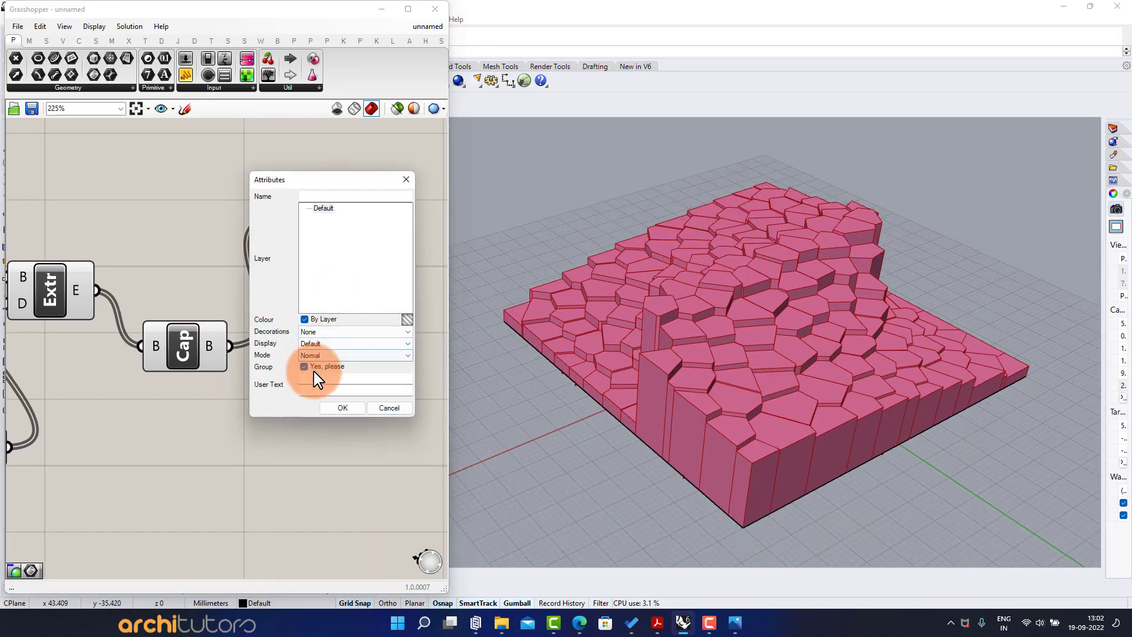
left_click(338, 408)
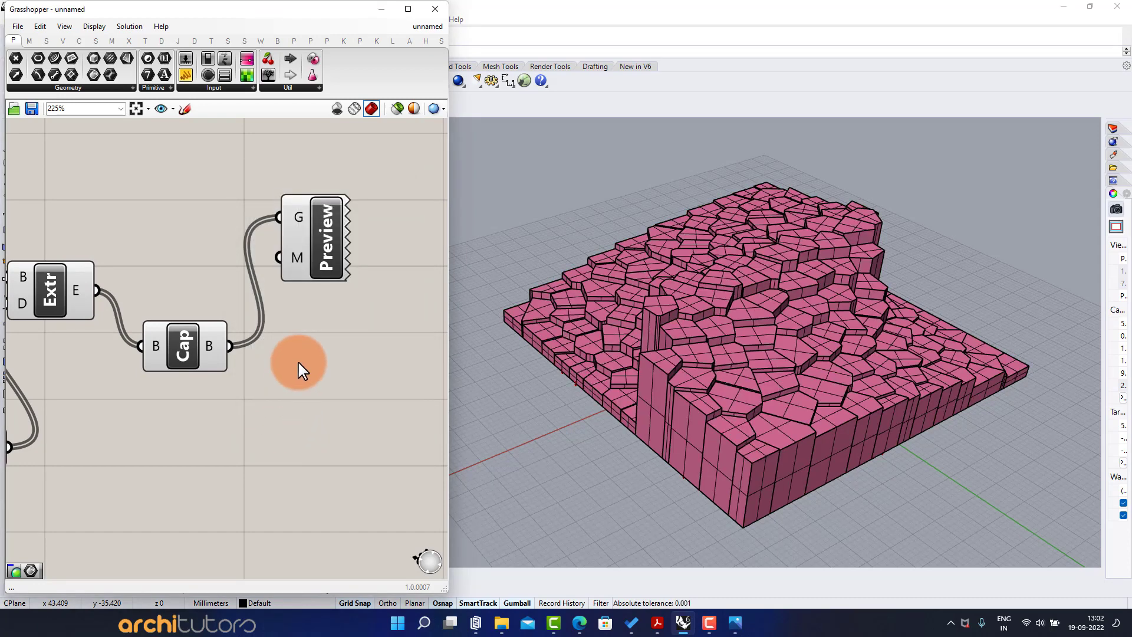
key("ctrl+z")
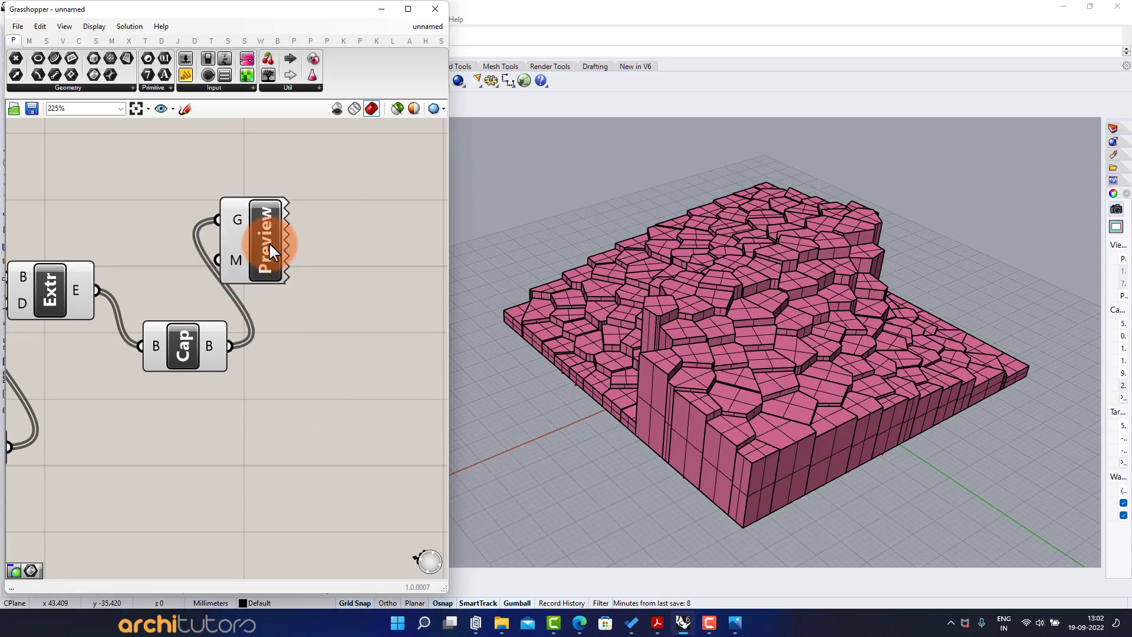
- Move the Custom Preview component farther from Cap Holes, undo the earlier bake in Rhino and clear the selection
left_click_drag(249, 242, 317, 235)
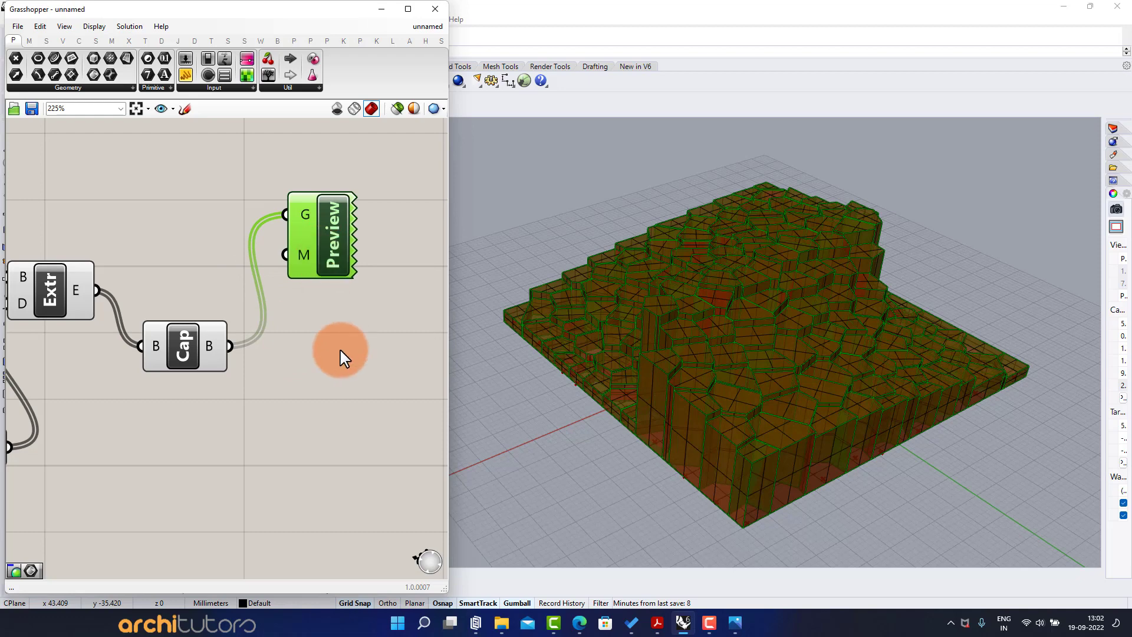
left_click(583, 400)
left_click(558, 405)
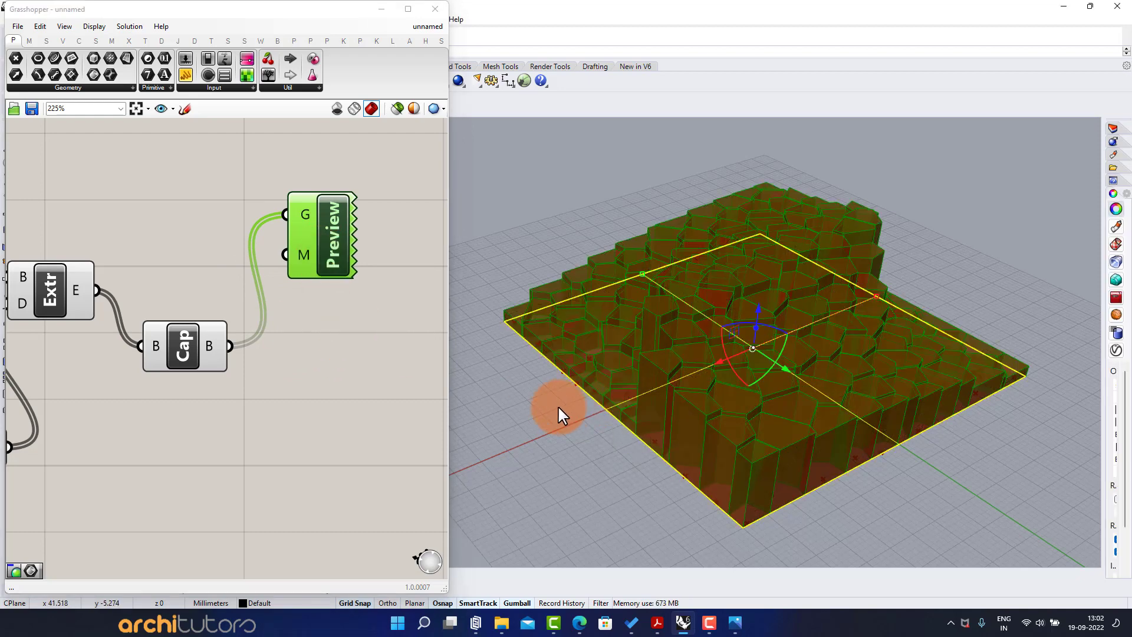
left_click(558, 405)
left_click(270, 350)
left_click_drag(315, 257, 327, 256)
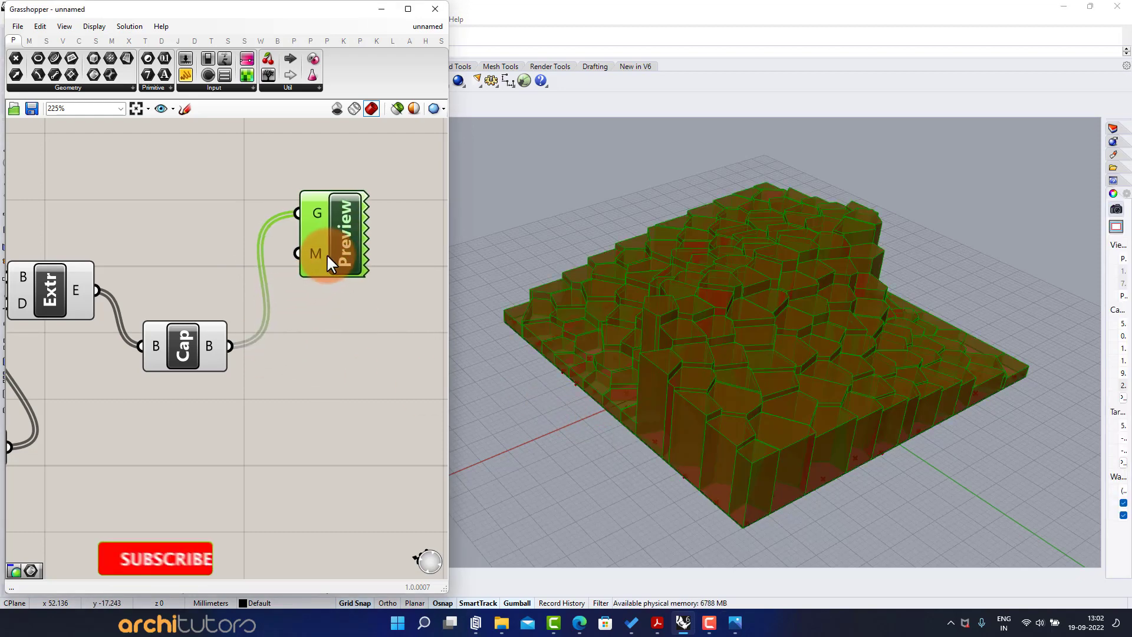
left_click(301, 363)
left_click(754, 347)
left_click(713, 208)
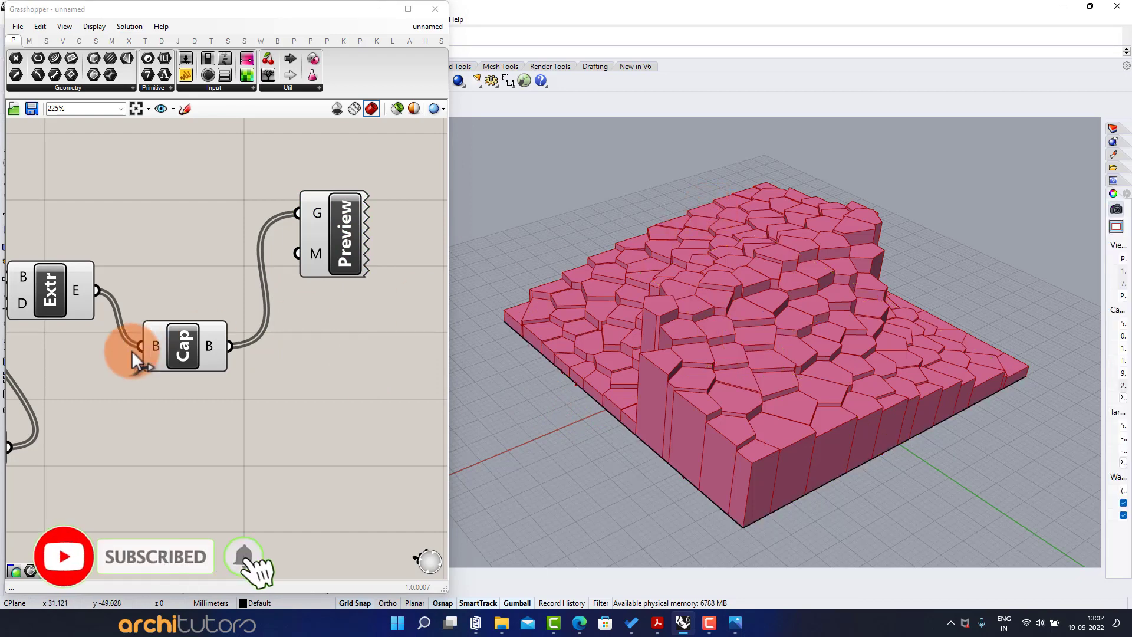
- Bake the Cap Holes result onto the Default layer without grouping
right_click(197, 339)
left_click(206, 389)
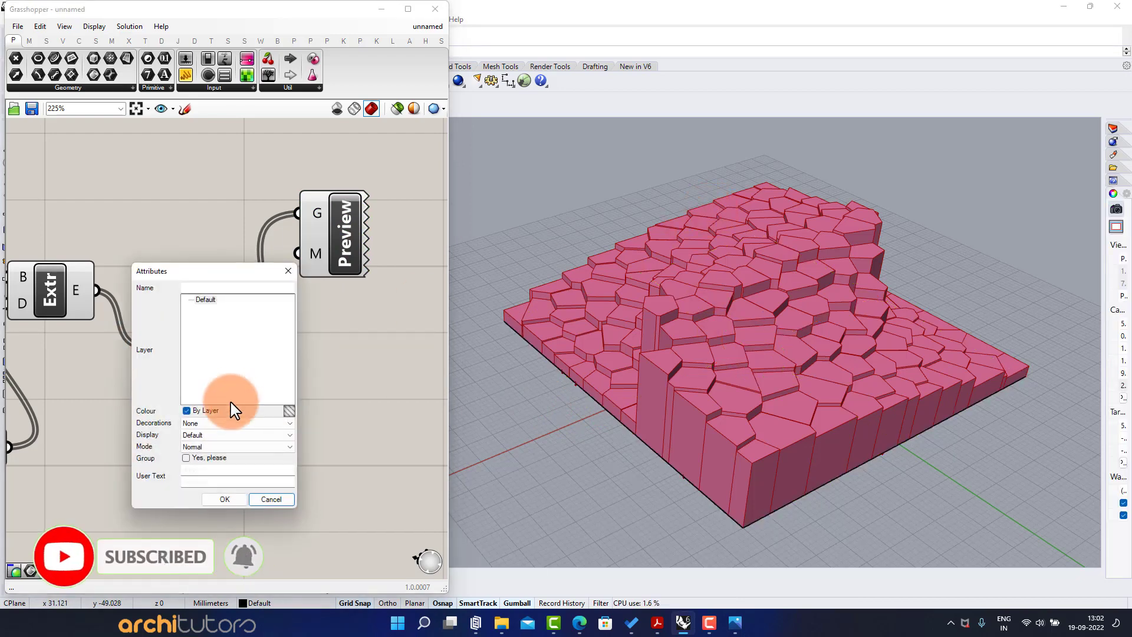
left_click(222, 499)
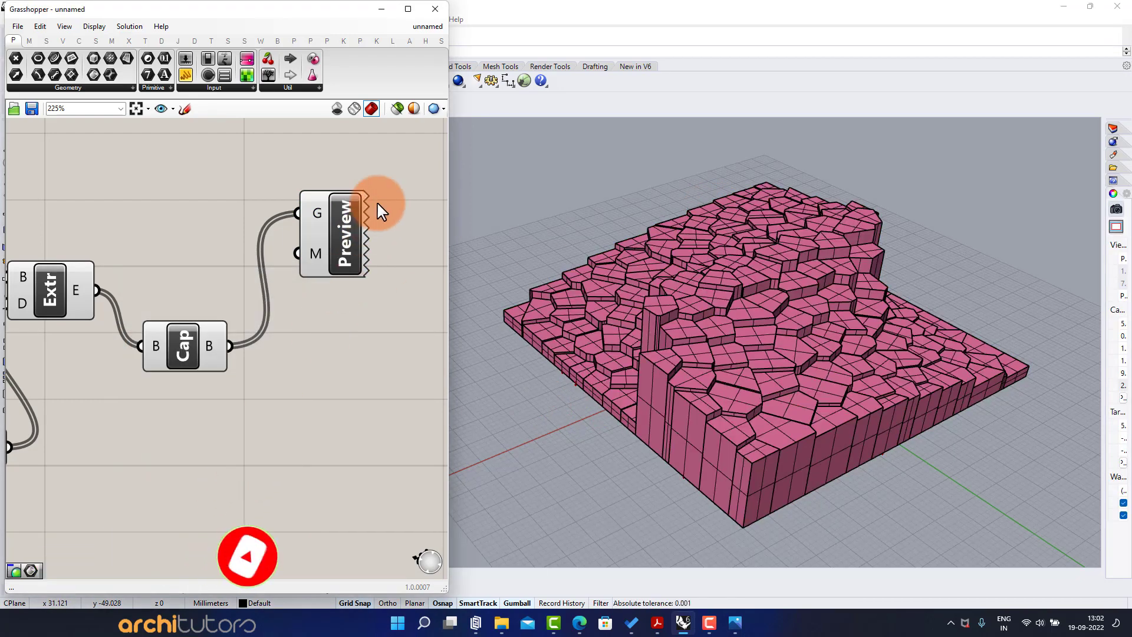
- Delete the Custom Preview component and turn off the preview of all remaining Grasshopper components
scroll(379, 202, "down", 3)
left_click(349, 221)
key("Delete")
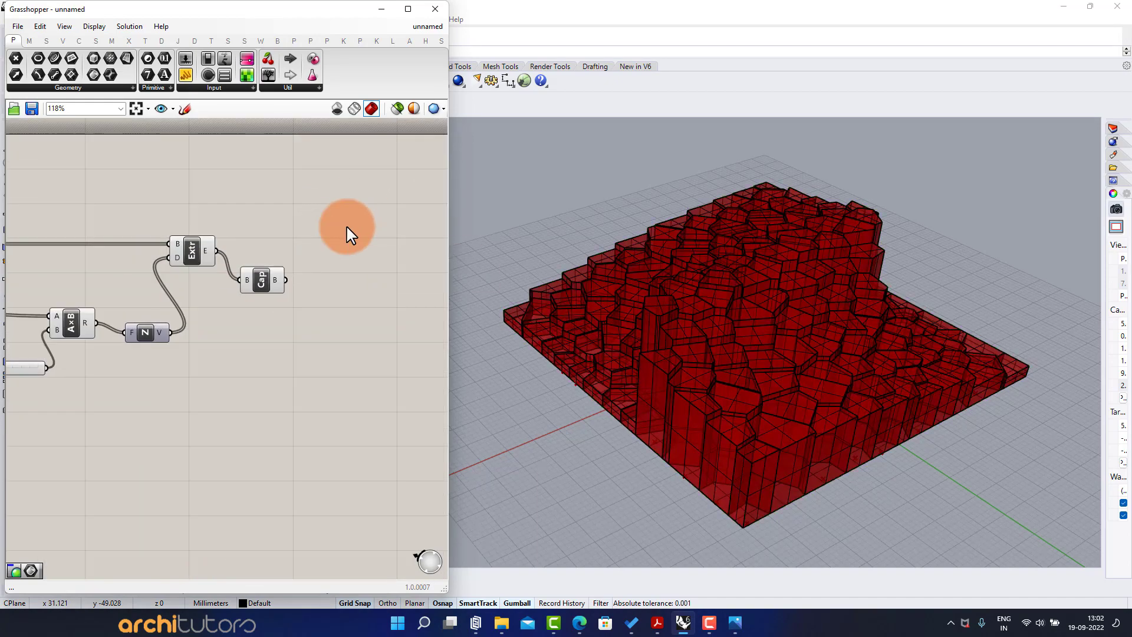
key("ctrl+a")
key("space")
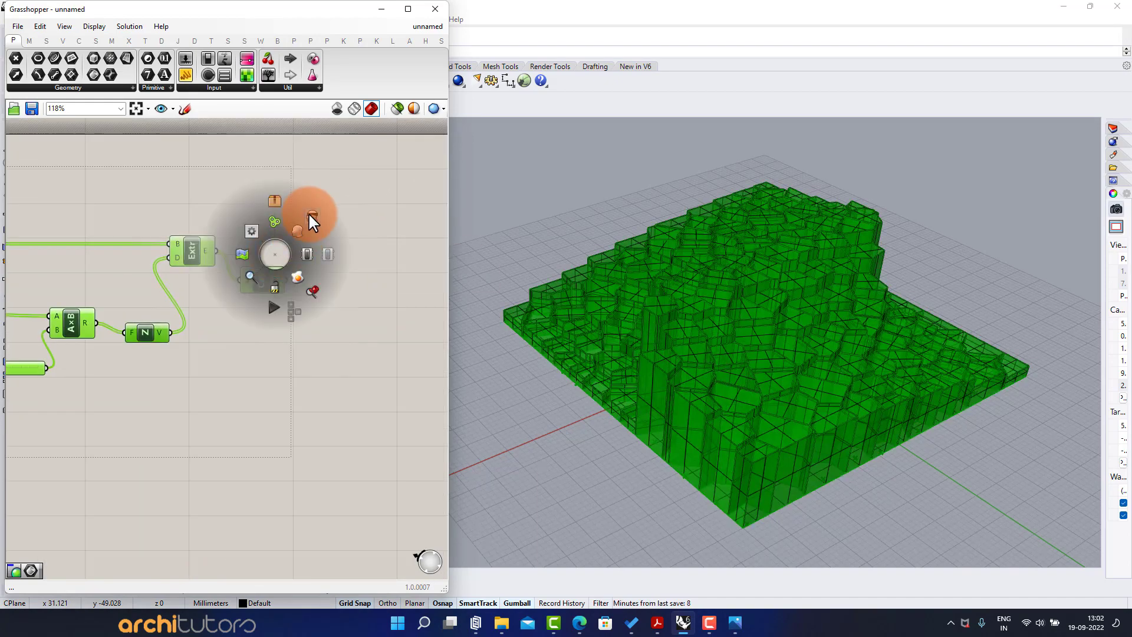
left_click(308, 222)
- Minimize Grasshopper, set Rhino's Perspective viewport to Rendered display and inspect the baked cells from several angles
left_click(382, 9)
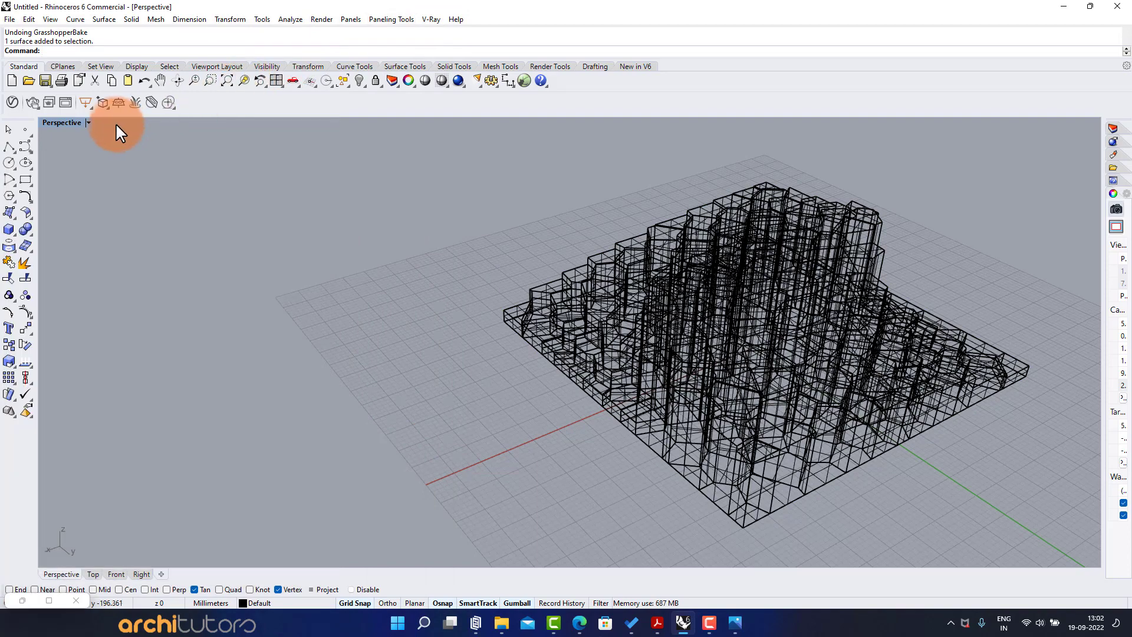
left_click(88, 122)
left_click(84, 175)
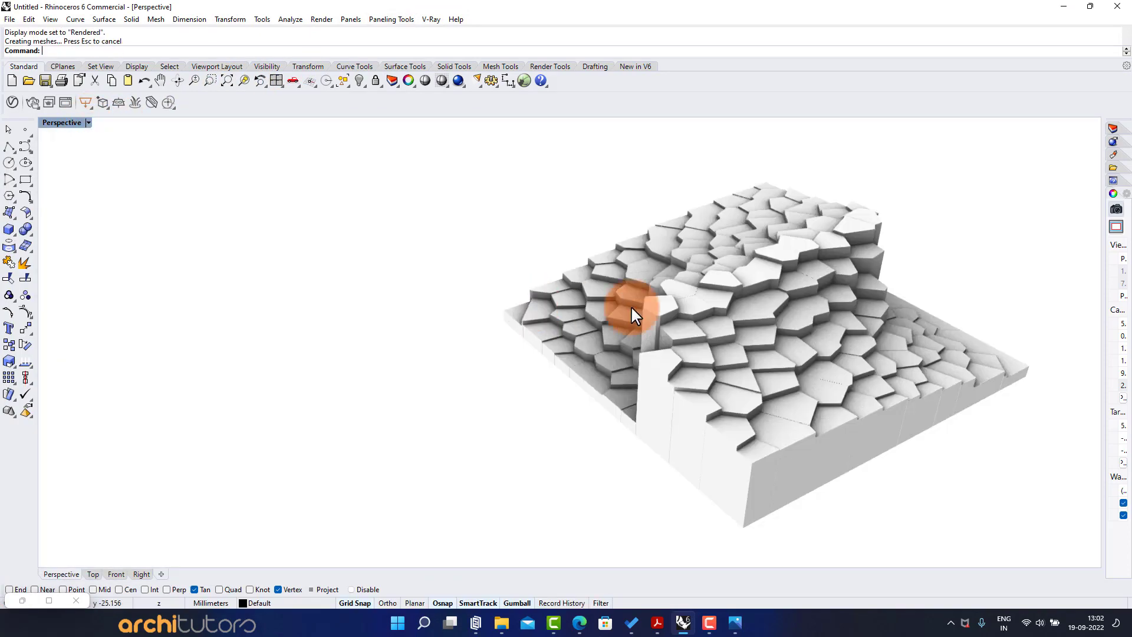
right_click_drag(509, 311, 558, 277)
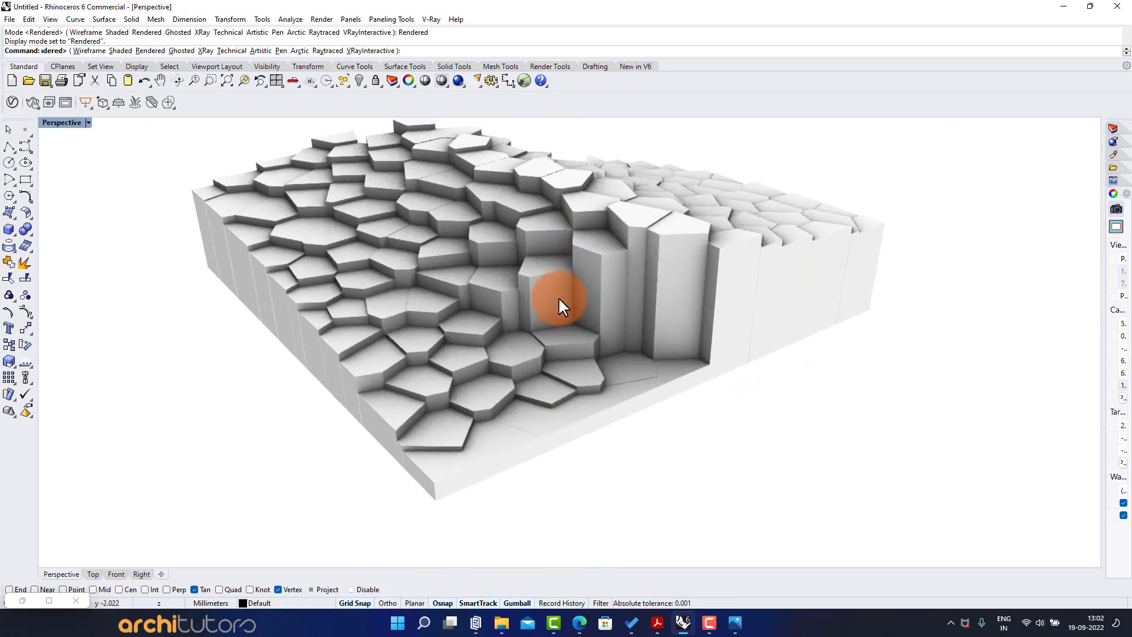
right_click_drag(725, 410, 525, 371)
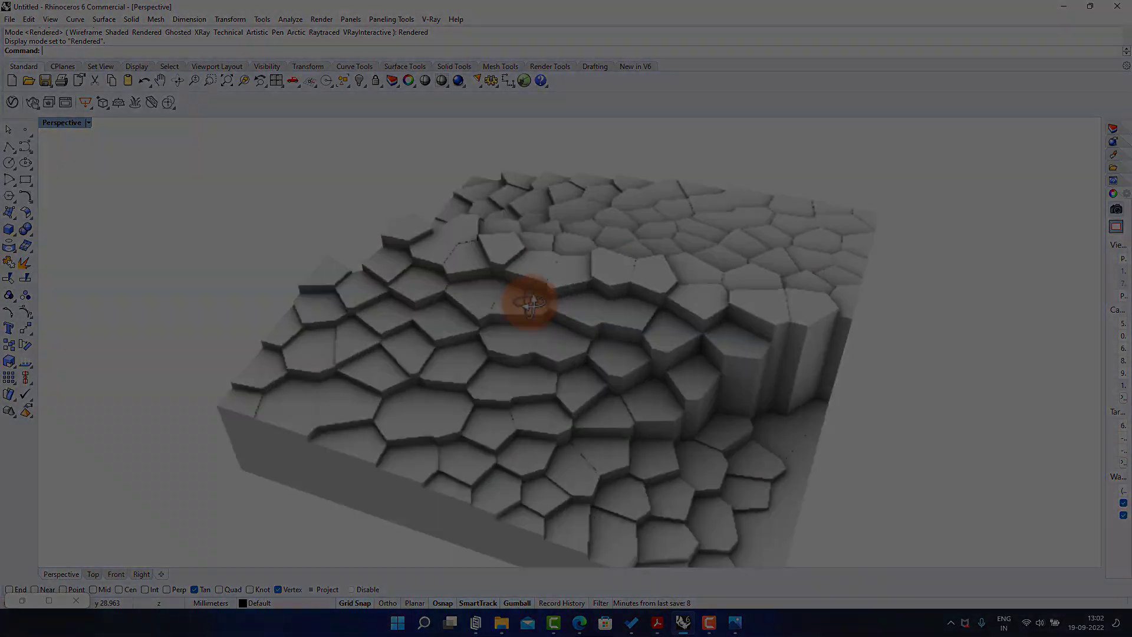